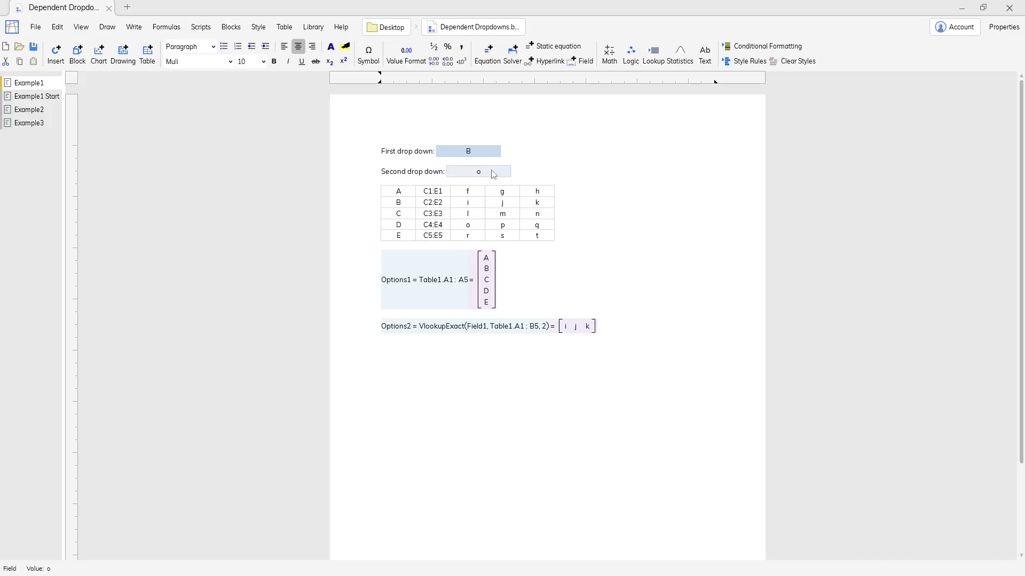
Step: Choose option k in the second drop-down of the Example1 page
left_click(494, 175)
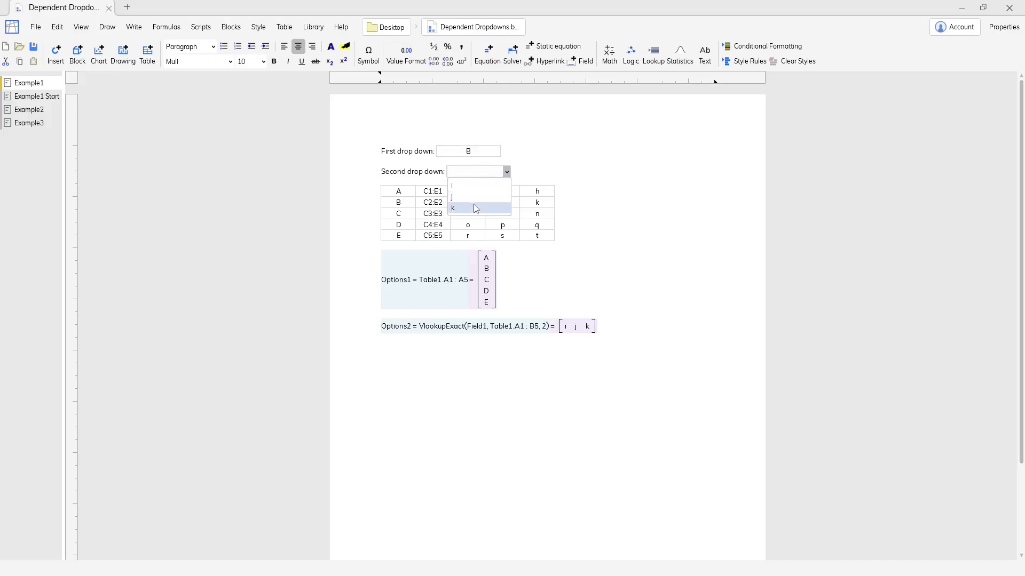
left_click(475, 211)
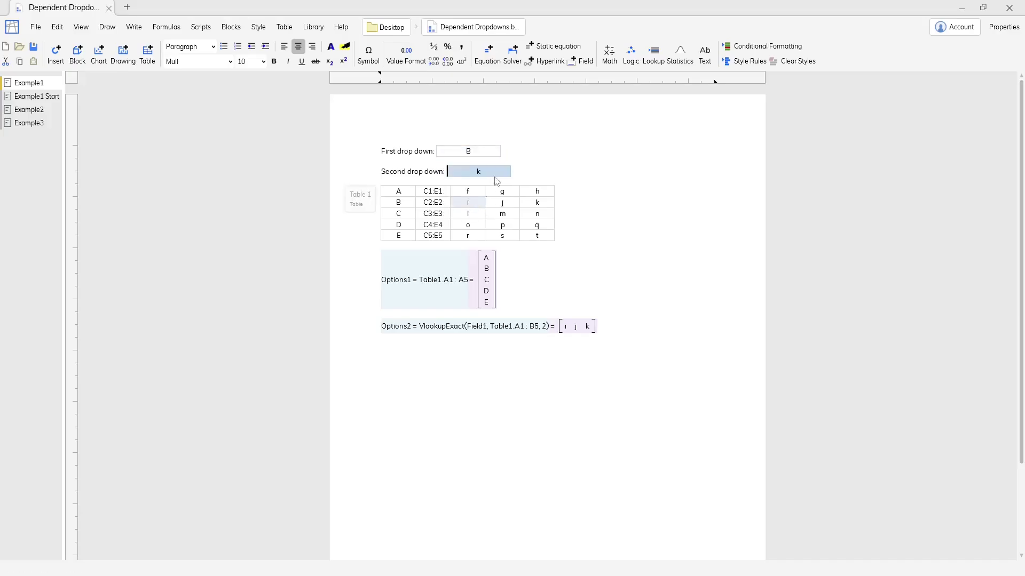
left_click(538, 172)
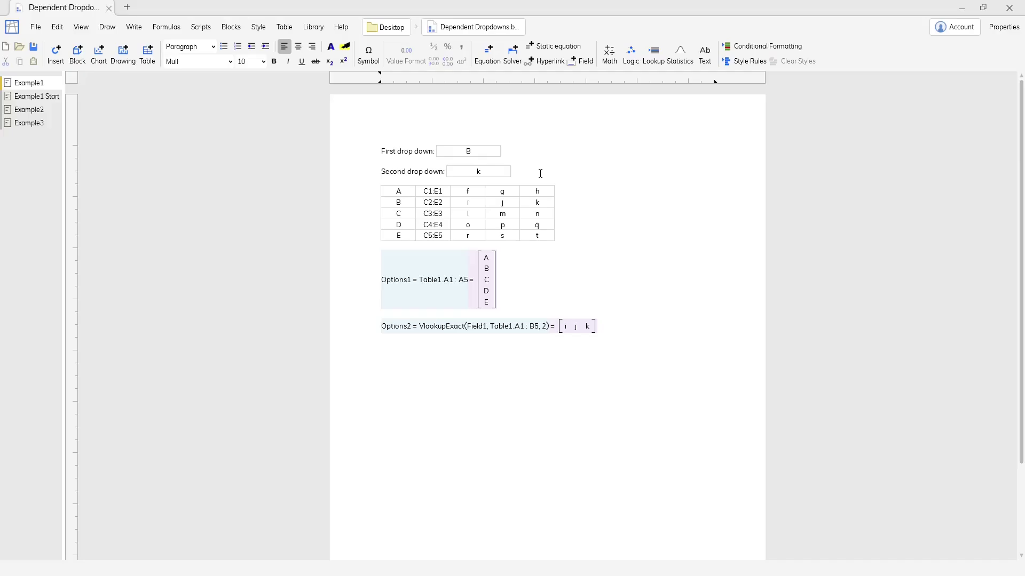
Step: On the Example1 Start page, add the equation FirstOptions = Table1.A1:A5 below the table
left_click(48, 97)
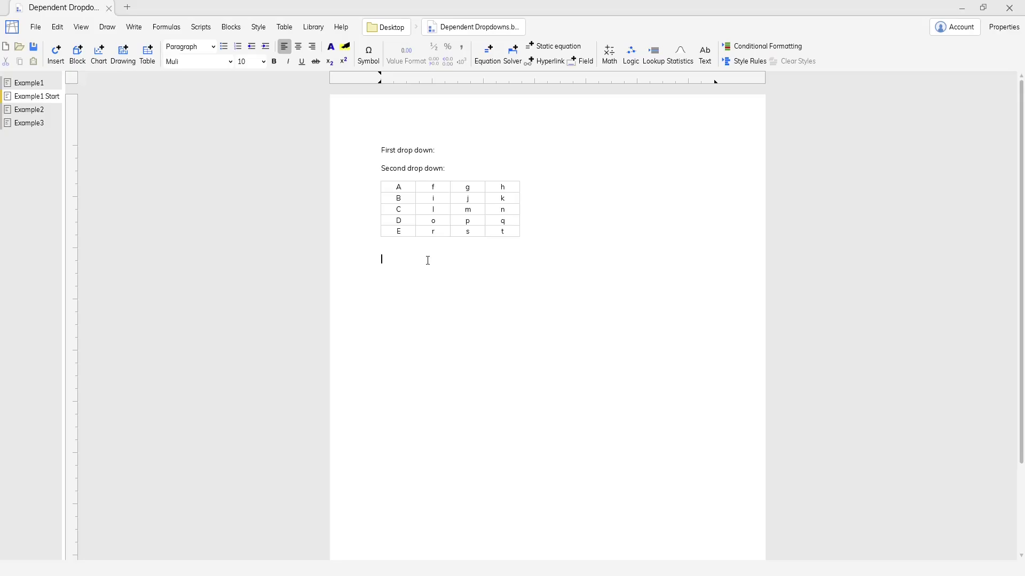
type("=FirstOptions =")
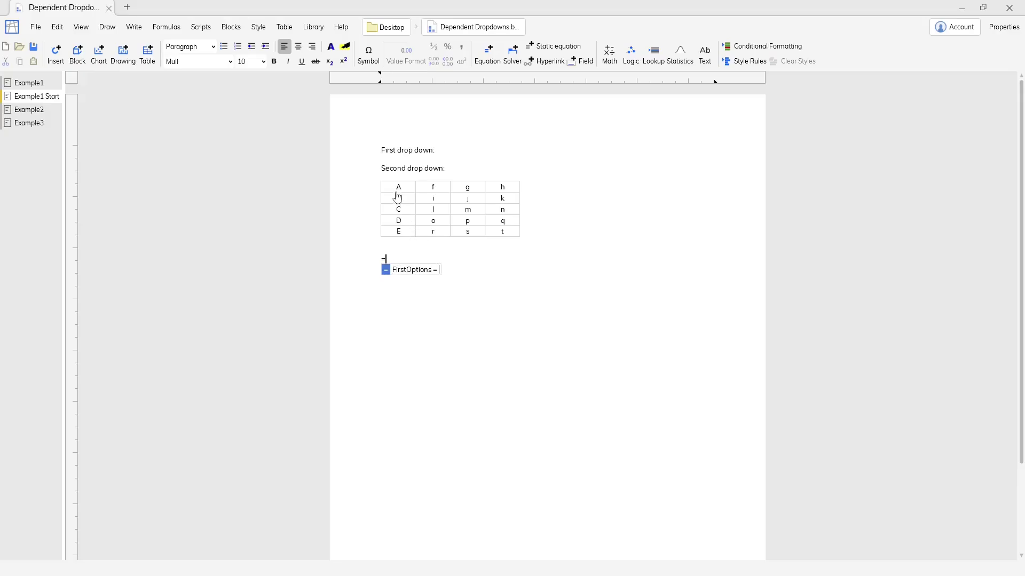
left_click_drag(397, 188, 400, 233)
key("Return")
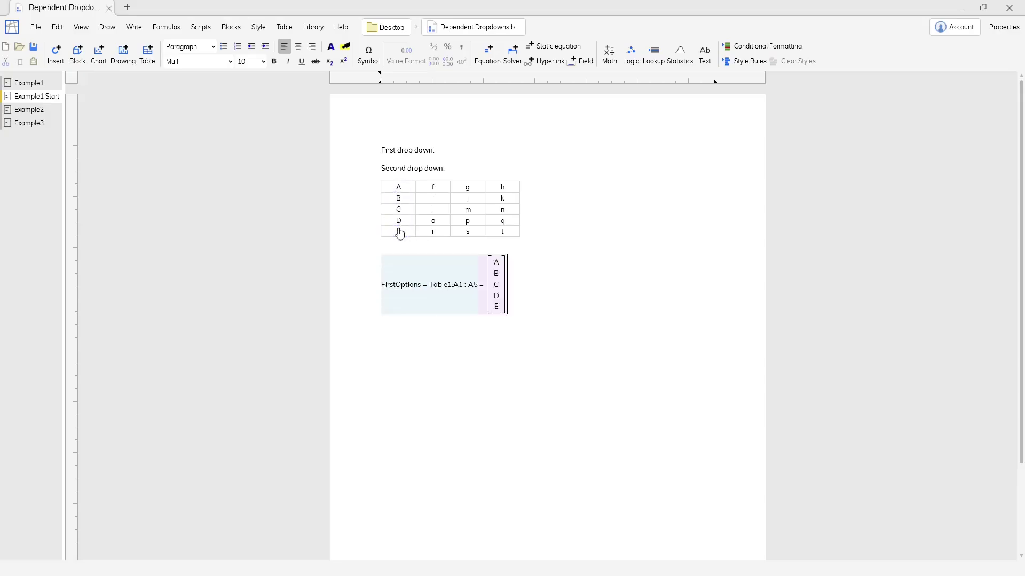
Step: Insert a field after the "First drop down:" label and name it FirstOption
left_click(453, 152)
left_click(585, 64)
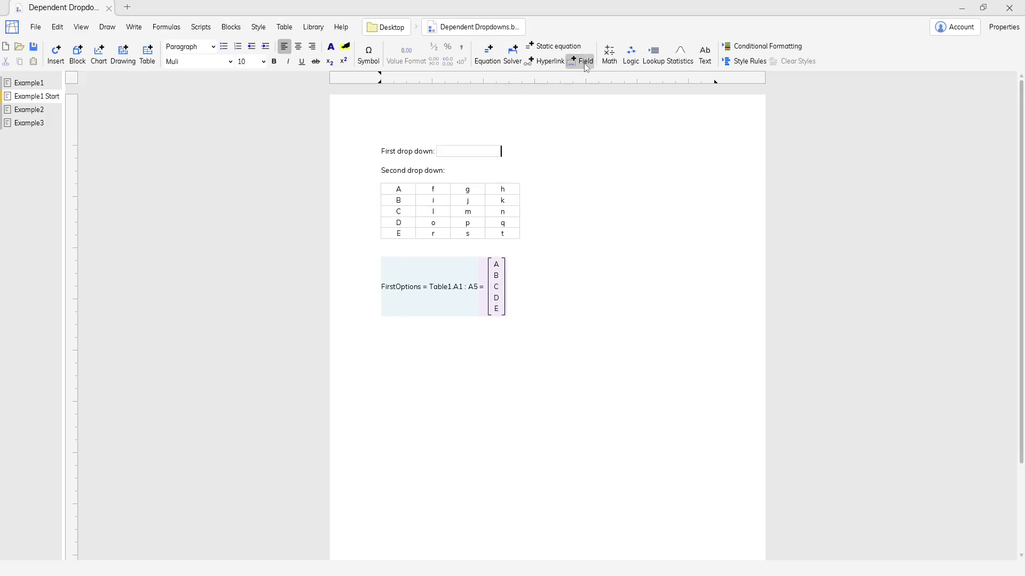
left_click(471, 153)
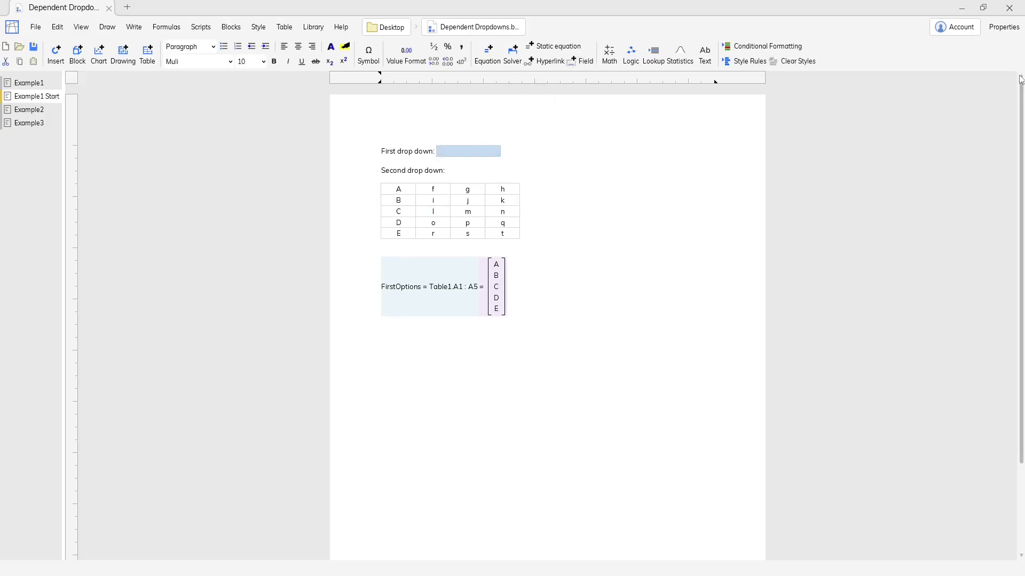
left_click(1004, 27)
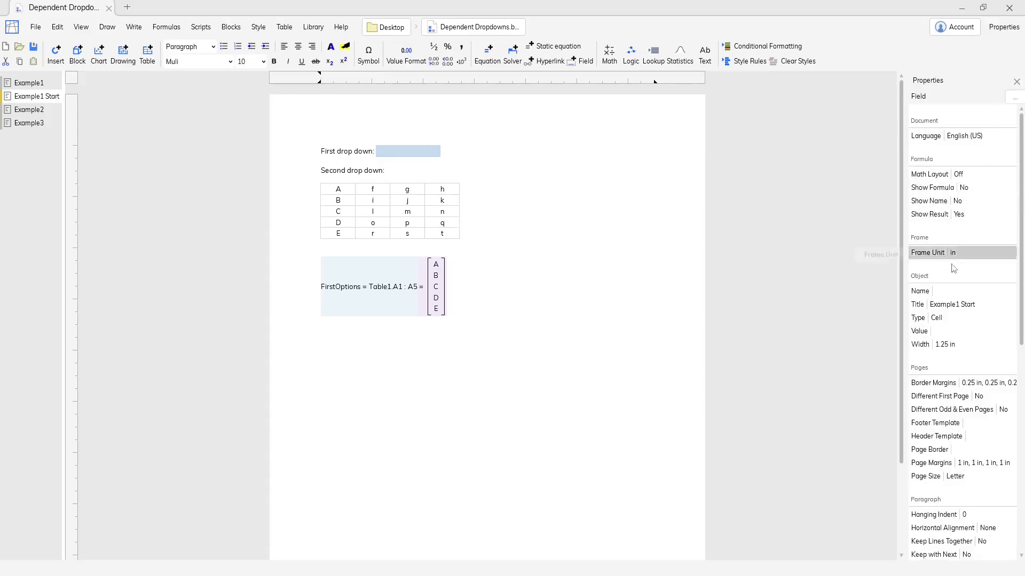
left_click(950, 288)
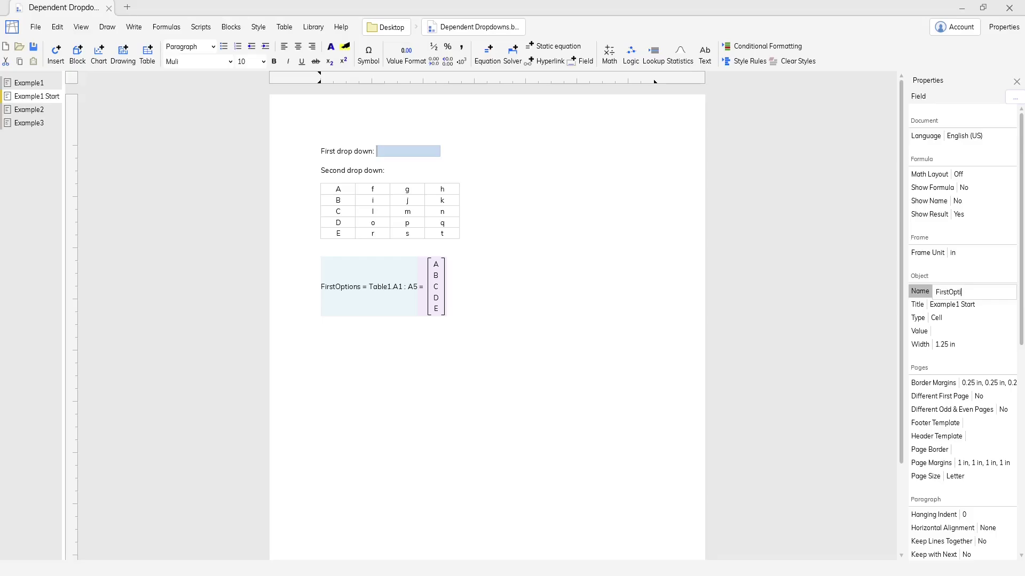
key("Return")
Step: Set the FirstOption field's value definition to From Option List, using FirstOptions as the source
scroll(959, 307, "down", 5)
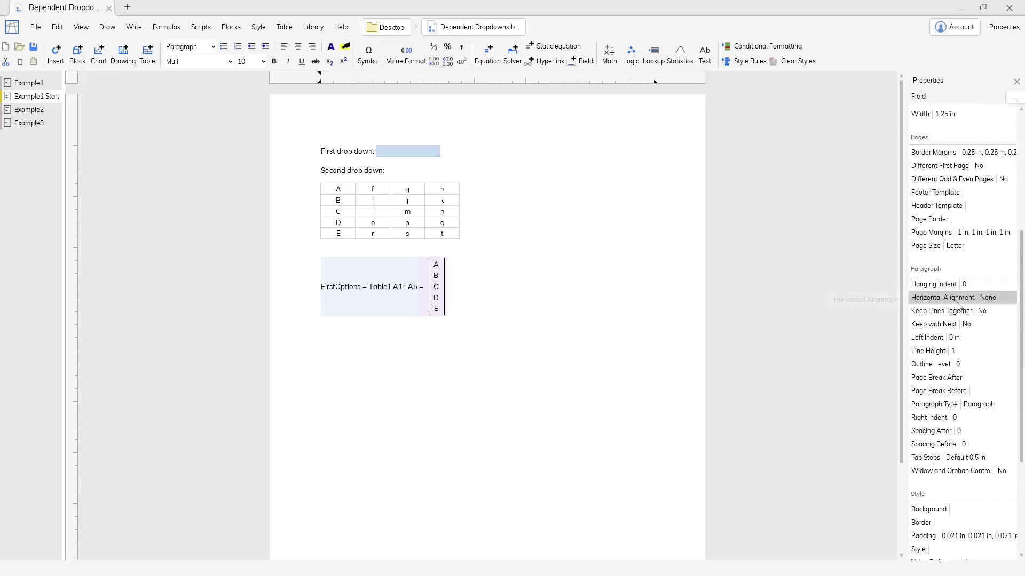
scroll(959, 305, "down", 2)
left_click(936, 388)
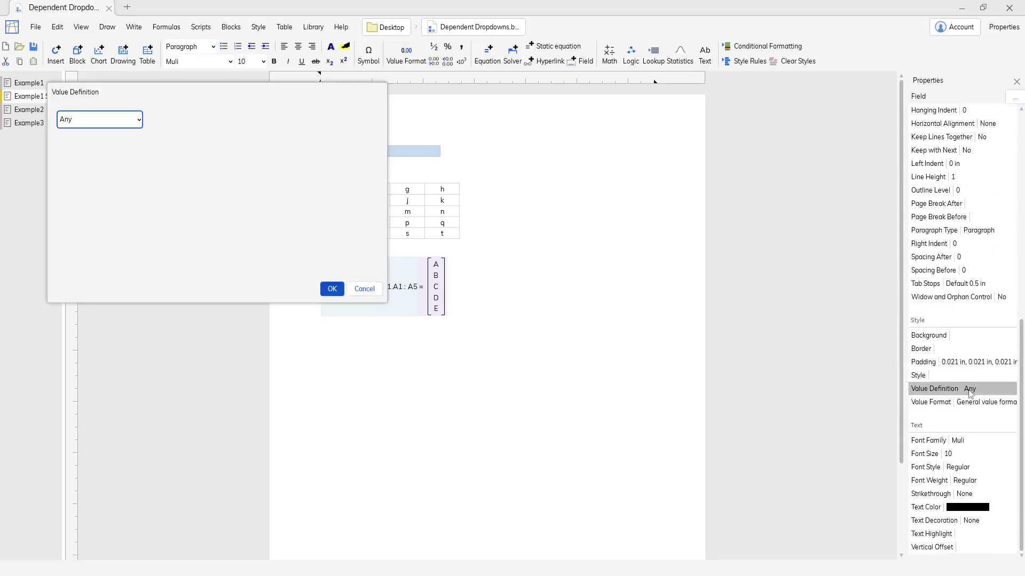
left_click(135, 119)
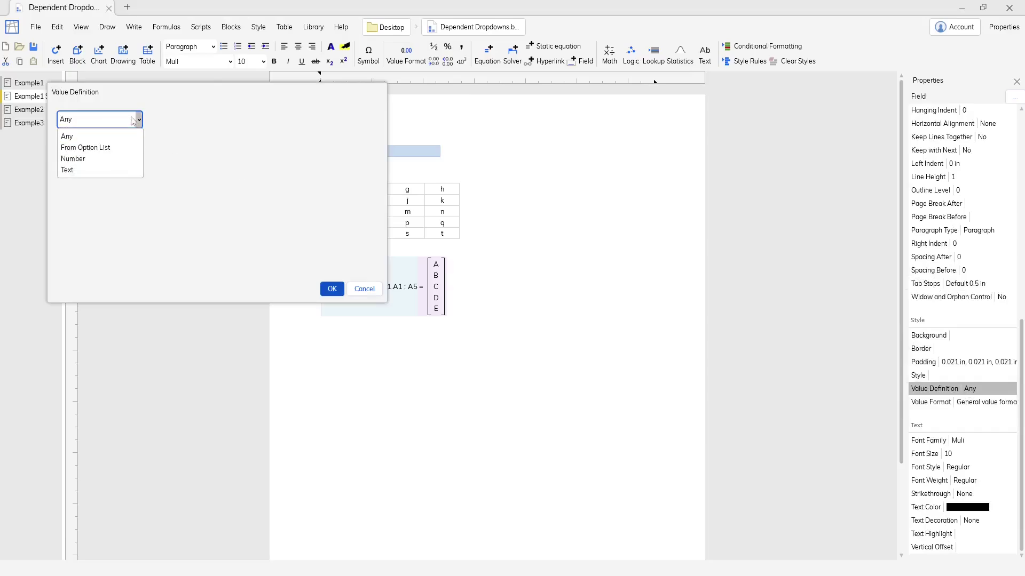
left_click(112, 147)
left_click_drag(155, 91, 636, 61)
left_click(607, 114)
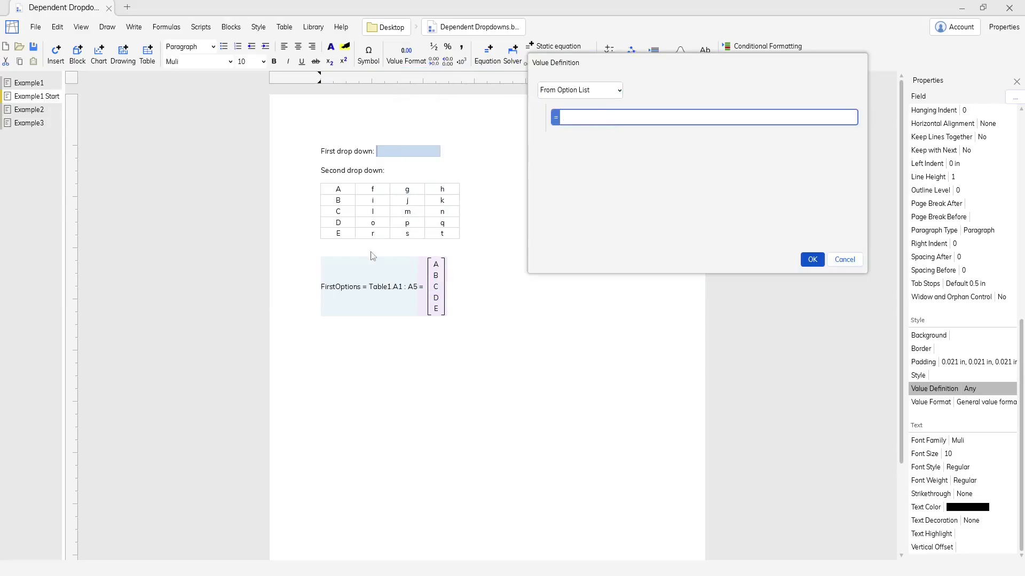
left_click(355, 288)
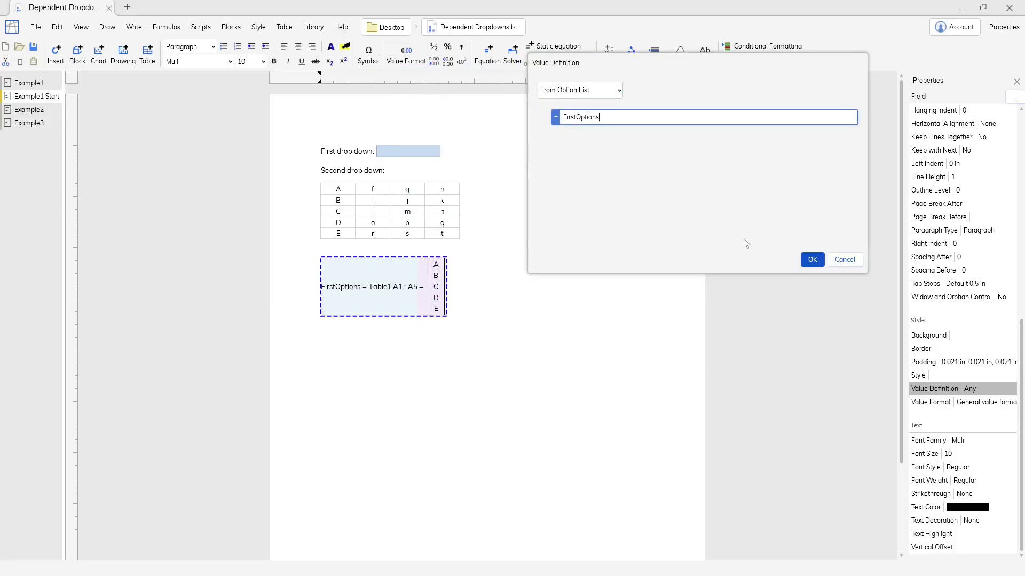
left_click(812, 260)
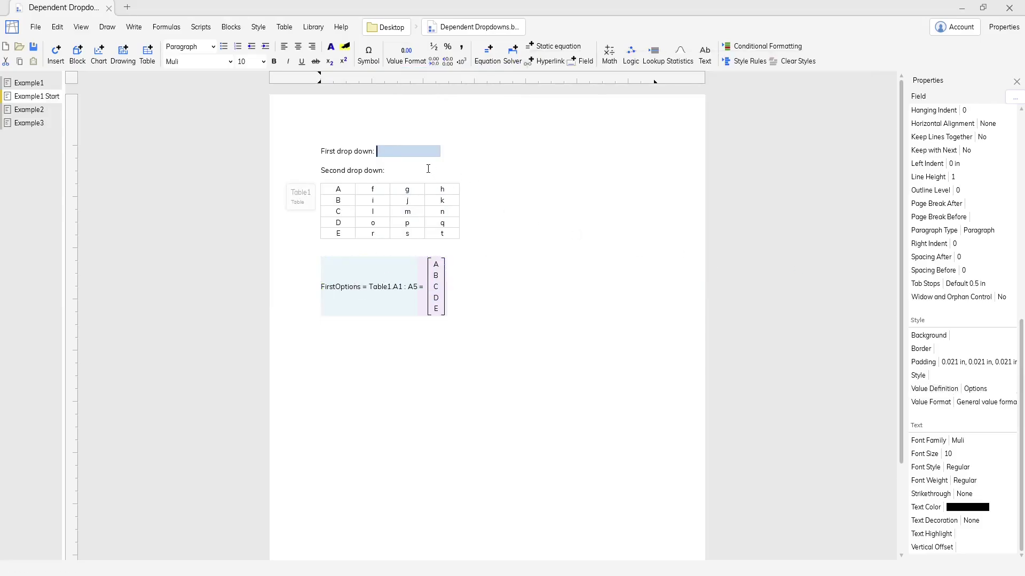
Step: Choose C in the first drop-down field and center its content
left_click(413, 152)
left_click(402, 192)
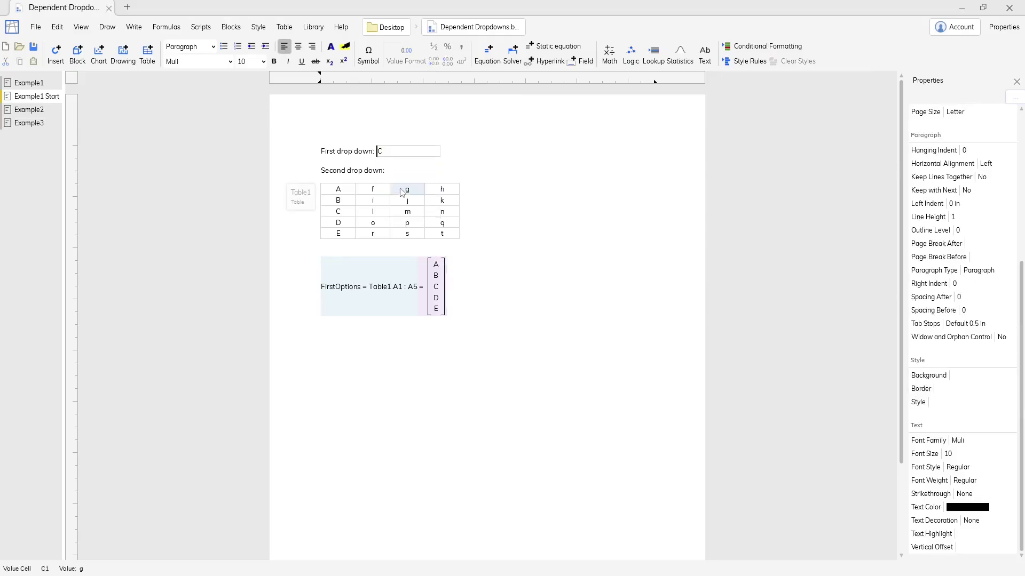
left_click(392, 153)
left_click(300, 48)
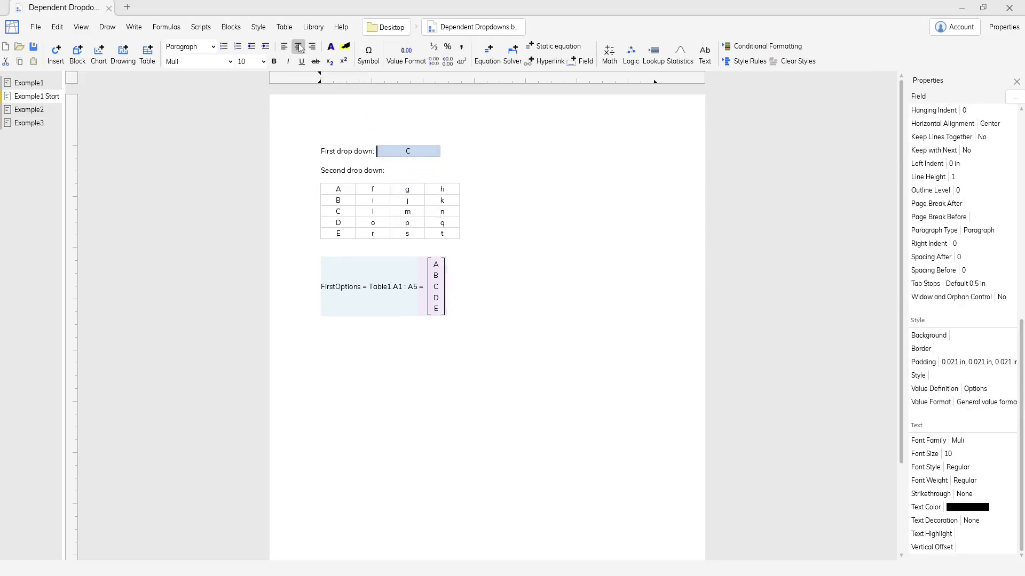
left_click(484, 288)
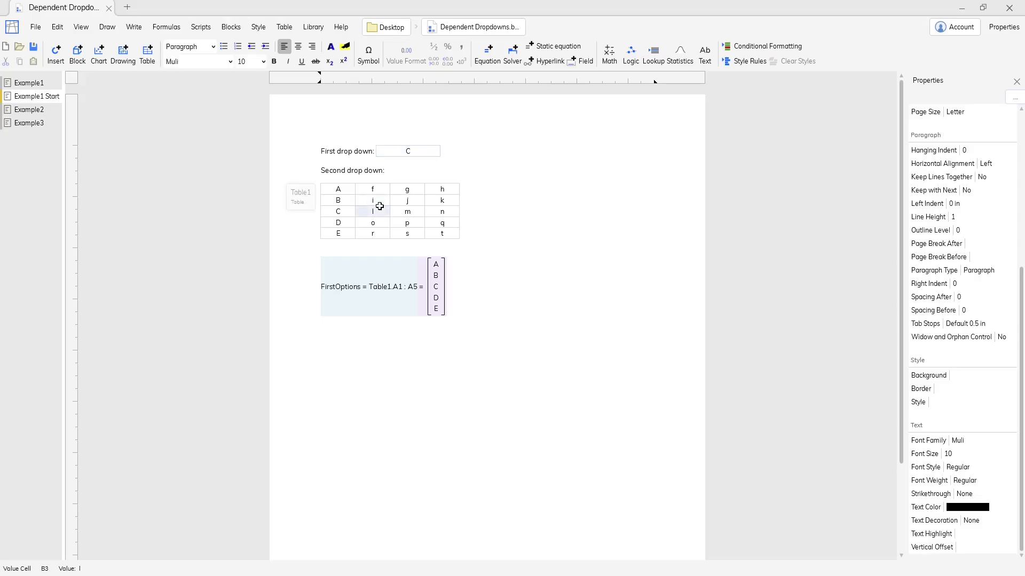
Step: Insert an empty column before the table's column B and enter the formula =C1:E1 in cell B1
left_click(375, 202)
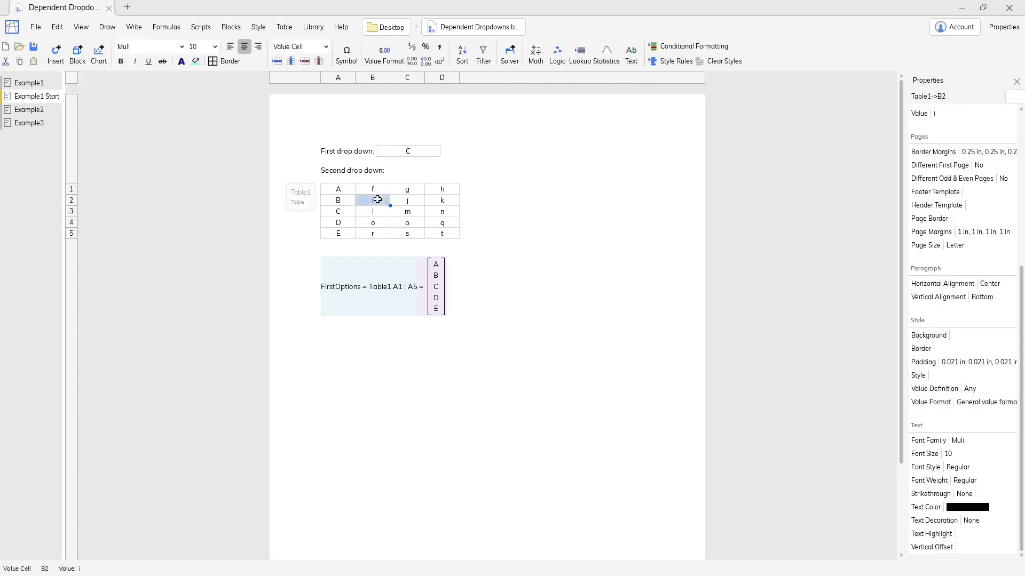
left_click(290, 60)
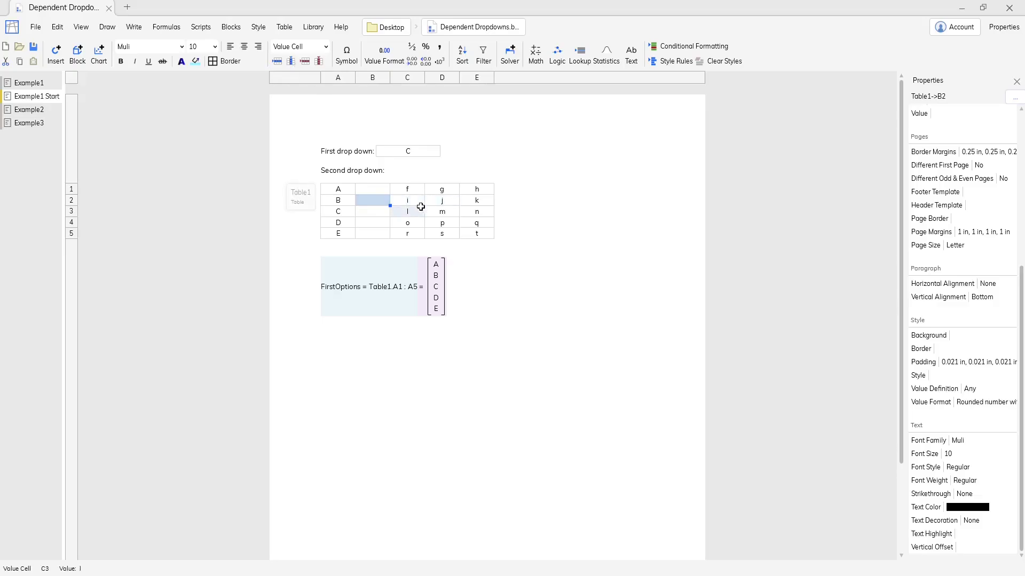
left_click(375, 191)
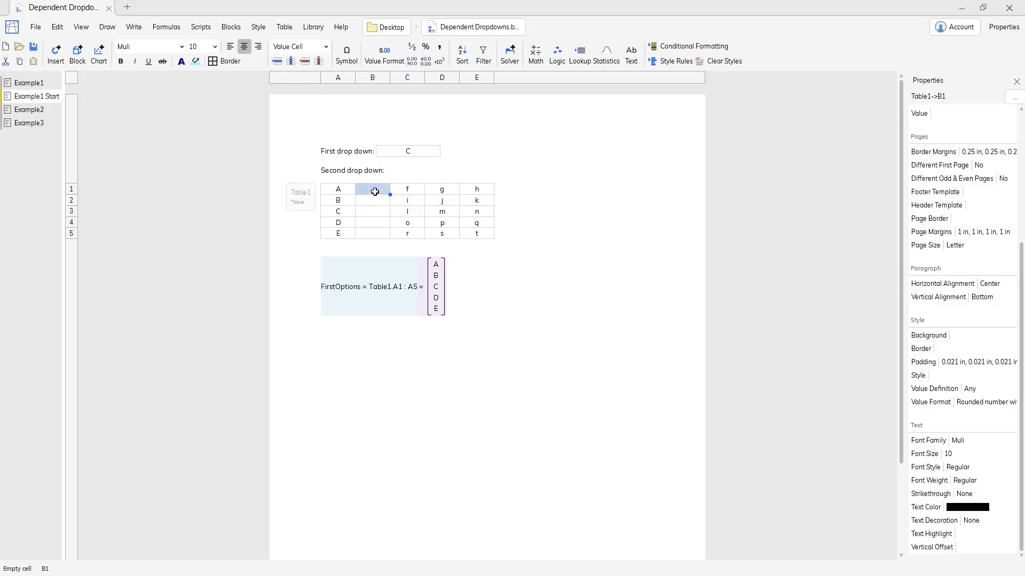
type("=")
left_click_drag(395, 192, 473, 196)
key("Return")
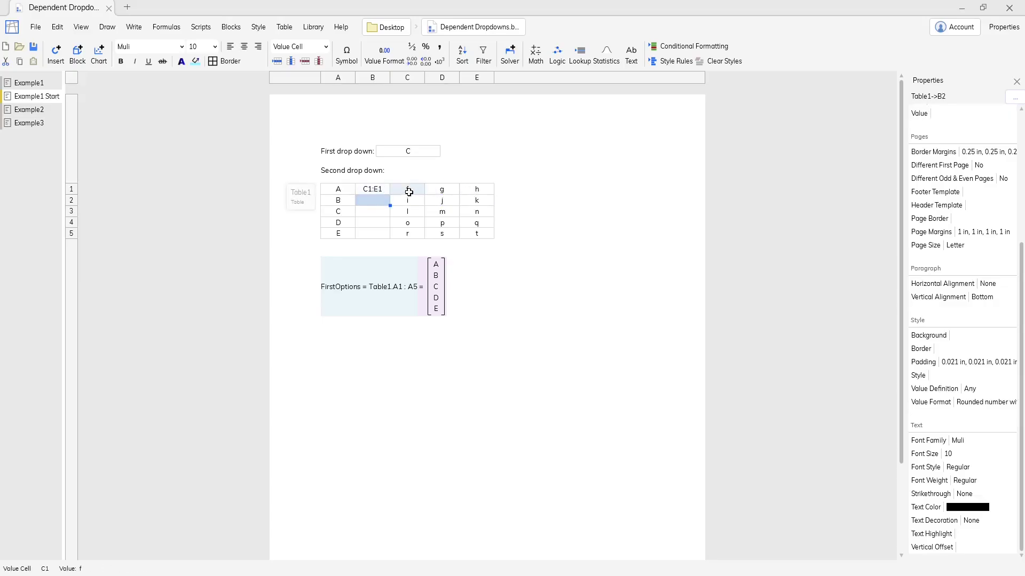
Step: Evaluate Table1.B1 in a temporary equation below the FirstOptions equation, and delete that equation
left_click(492, 321)
type("=")
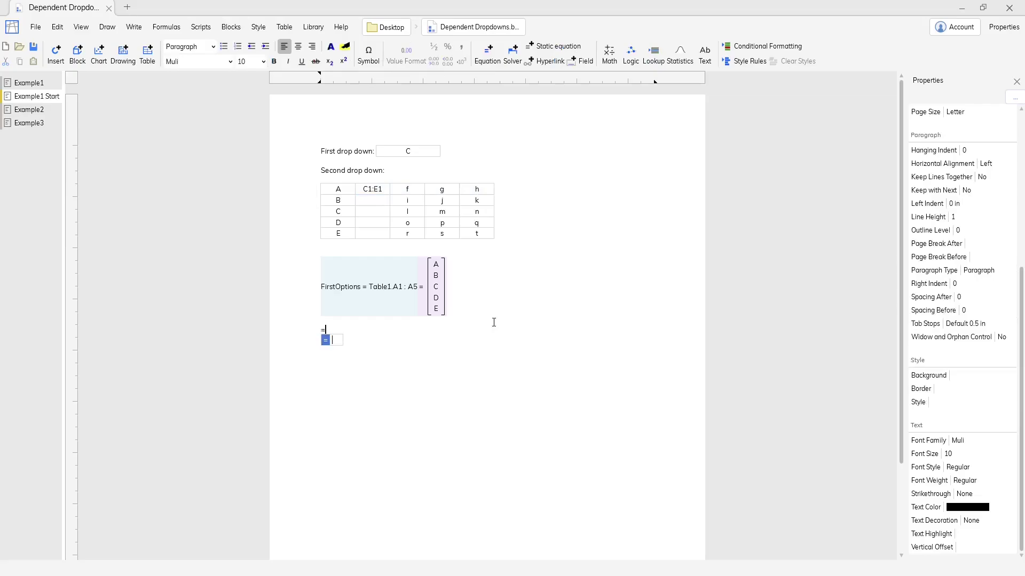
left_click(380, 192)
key("Return")
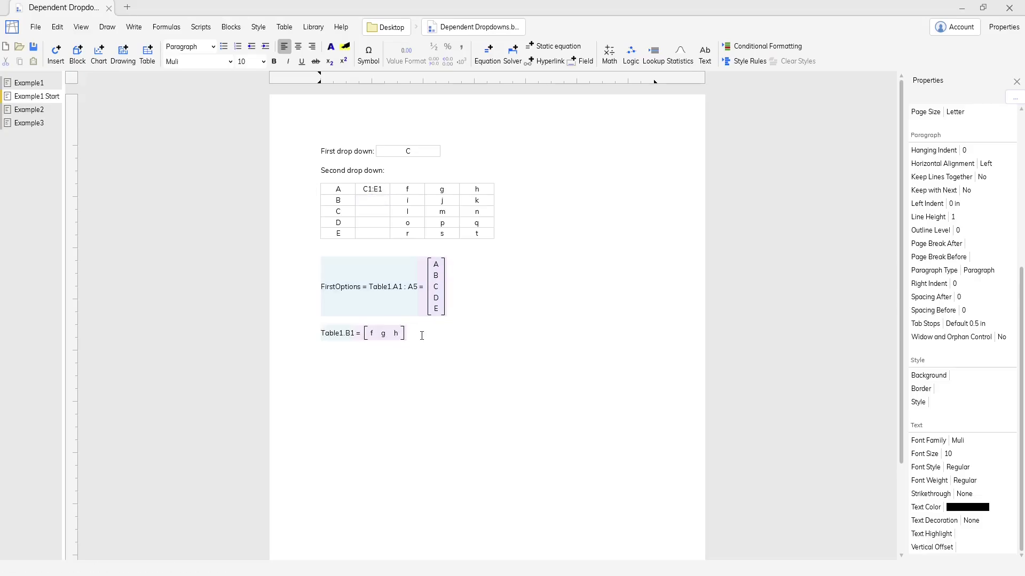
key("BackSpace")
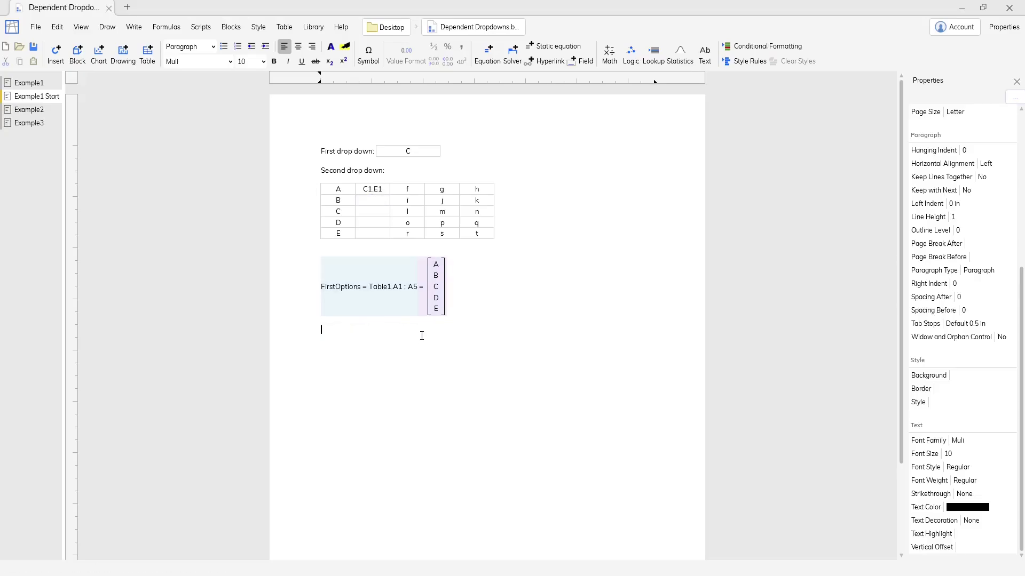
Step: Fill the range formula in cell B1 down column B through B5
left_click(373, 189)
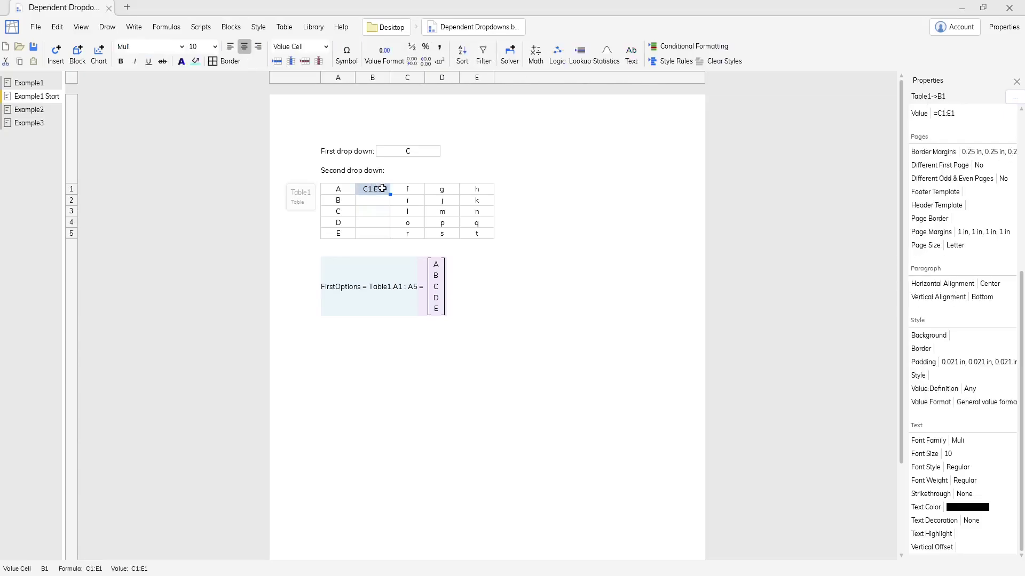
left_click_drag(392, 196, 386, 222)
left_click(385, 222)
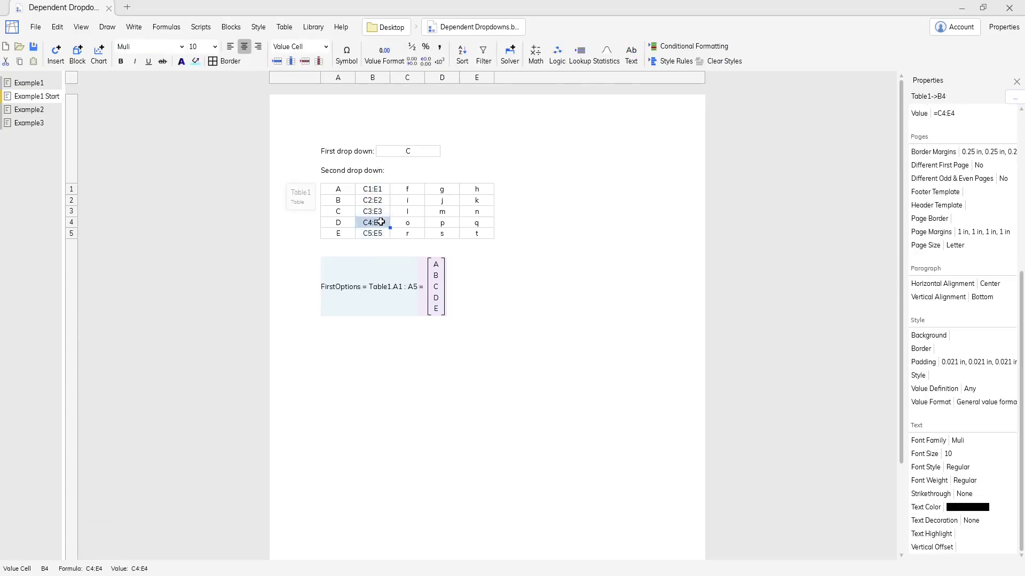
Step: Add the equation SecondOptions = Vlookup(FirstOption, Table1.A1:B5, 2) below the FirstOptions equation
left_click(475, 288)
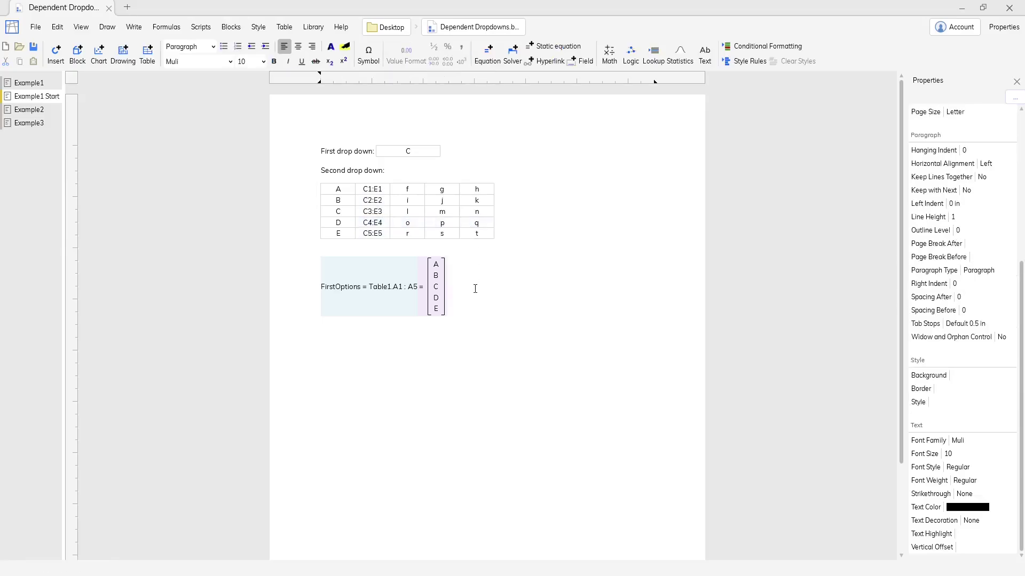
type("=Se")
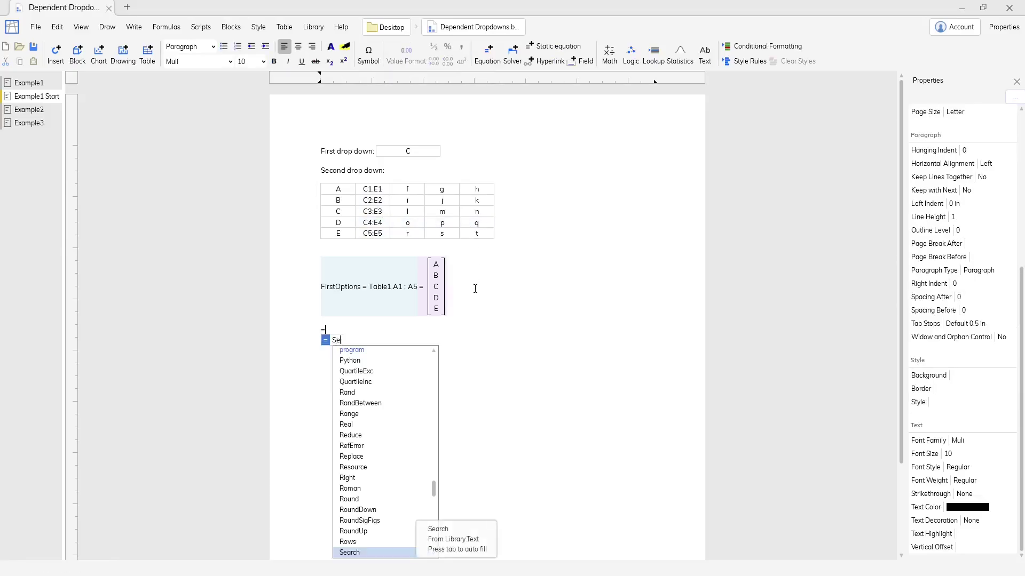
type("condOptions =")
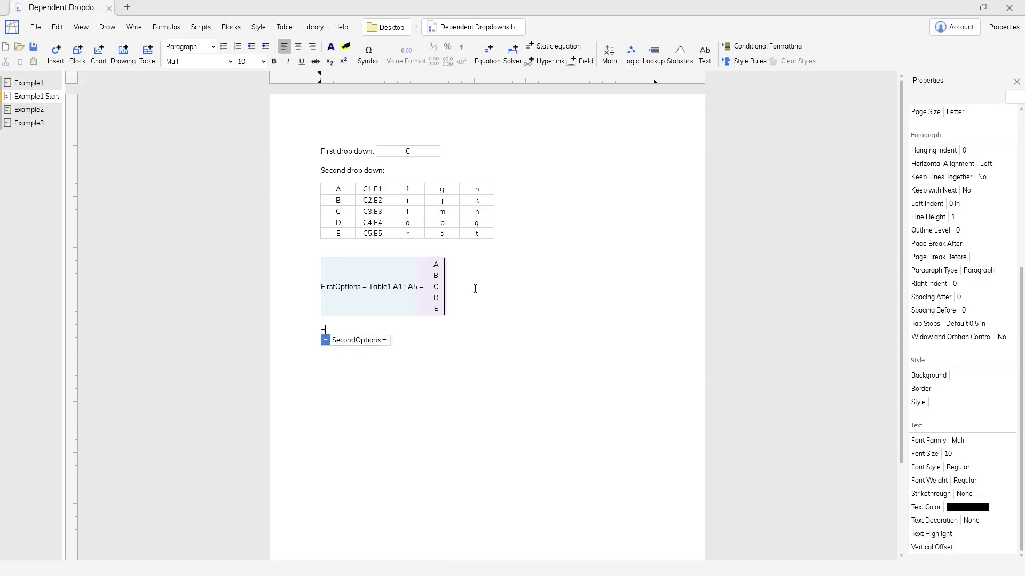
type("Vlookup(")
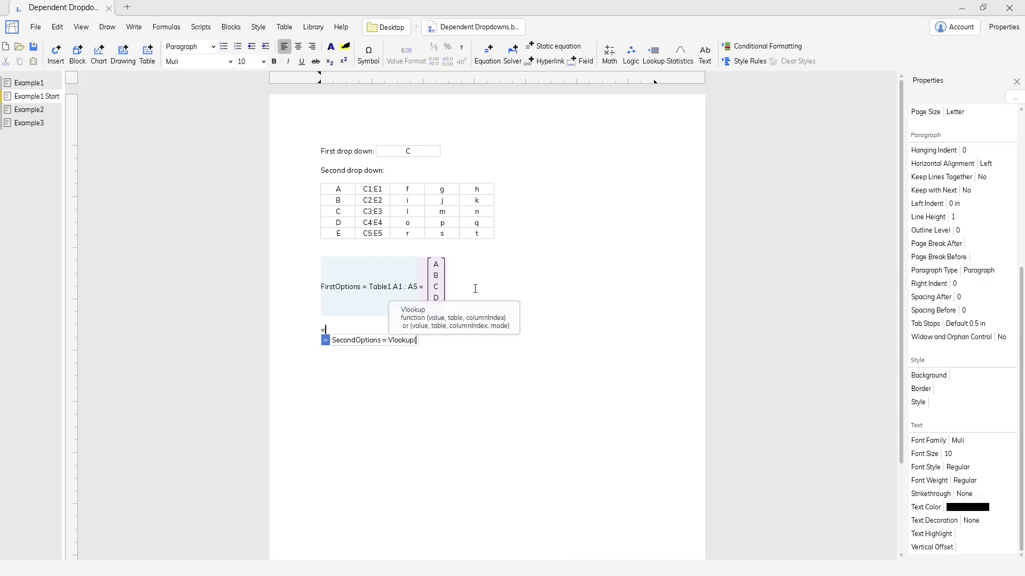
type("FirstOption")
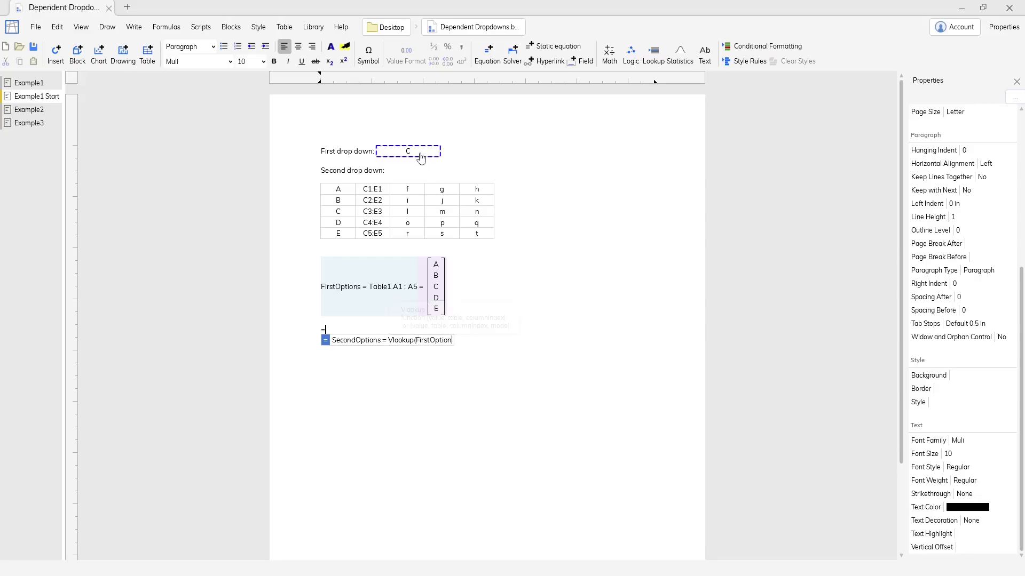
type(",")
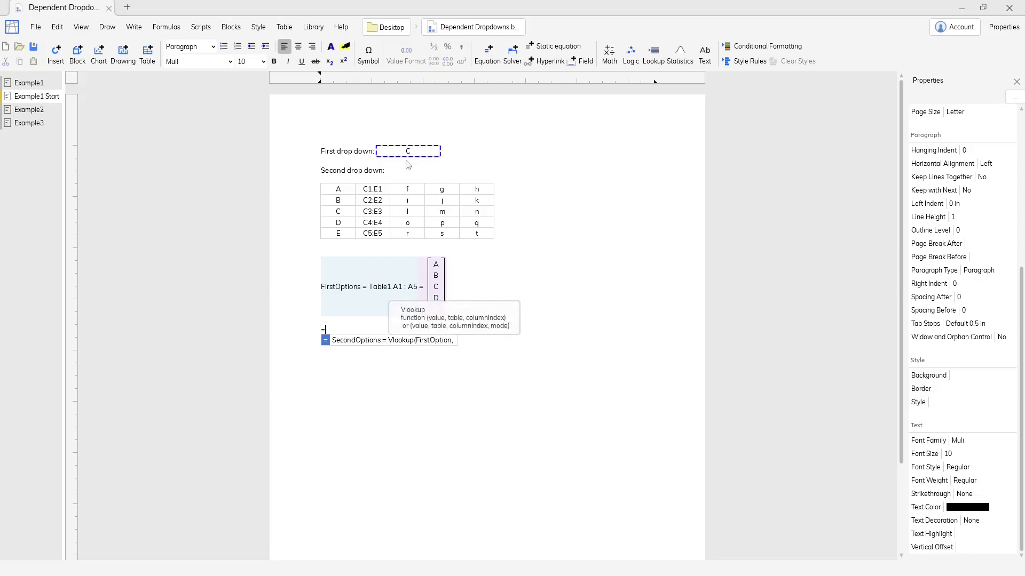
left_click_drag(348, 195, 370, 239)
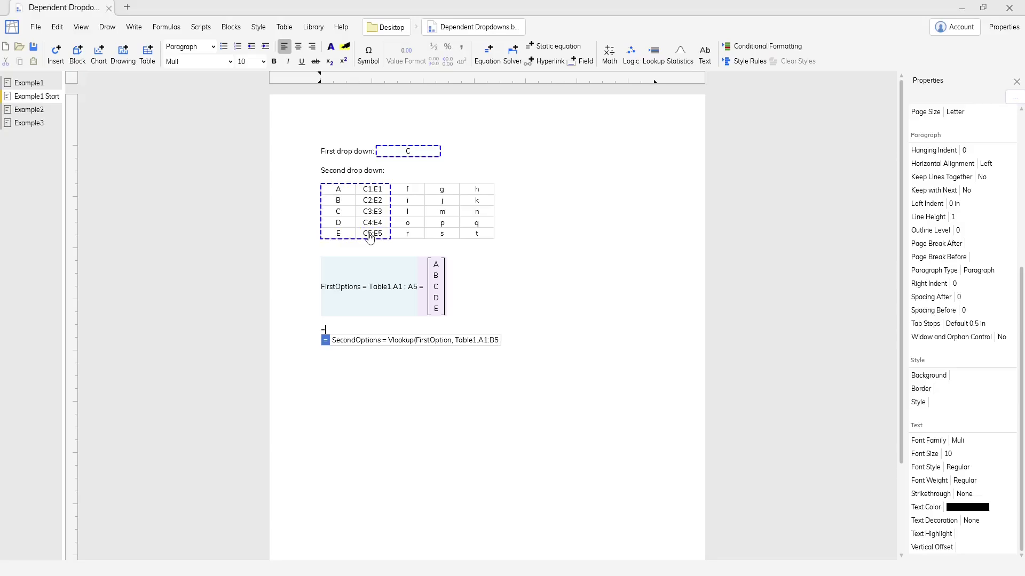
type(", 2)")
key("Return")
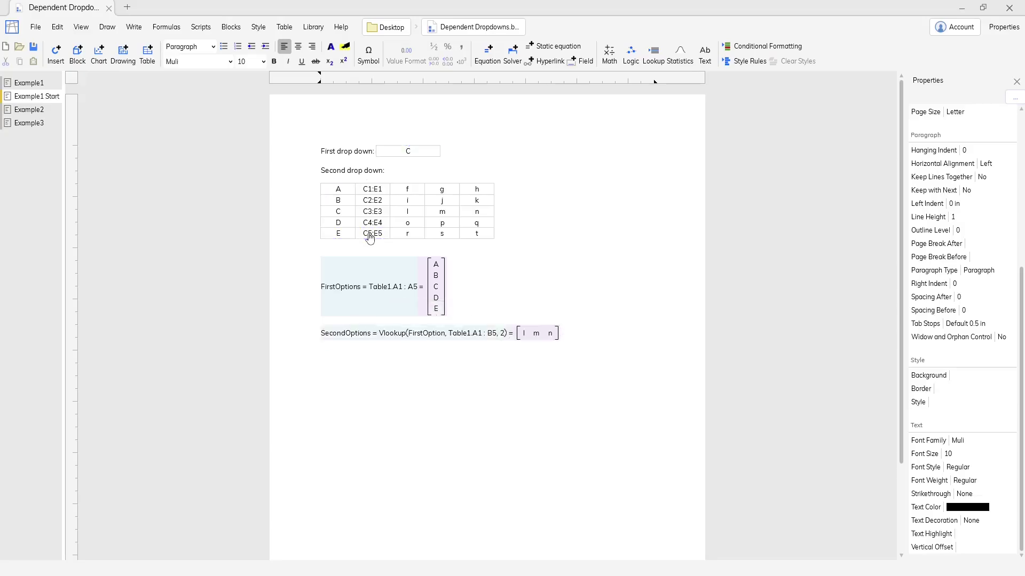
Step: Choose A and then E in the first drop-down to test the SecondOptions lookup
left_click(412, 154)
left_click(409, 165)
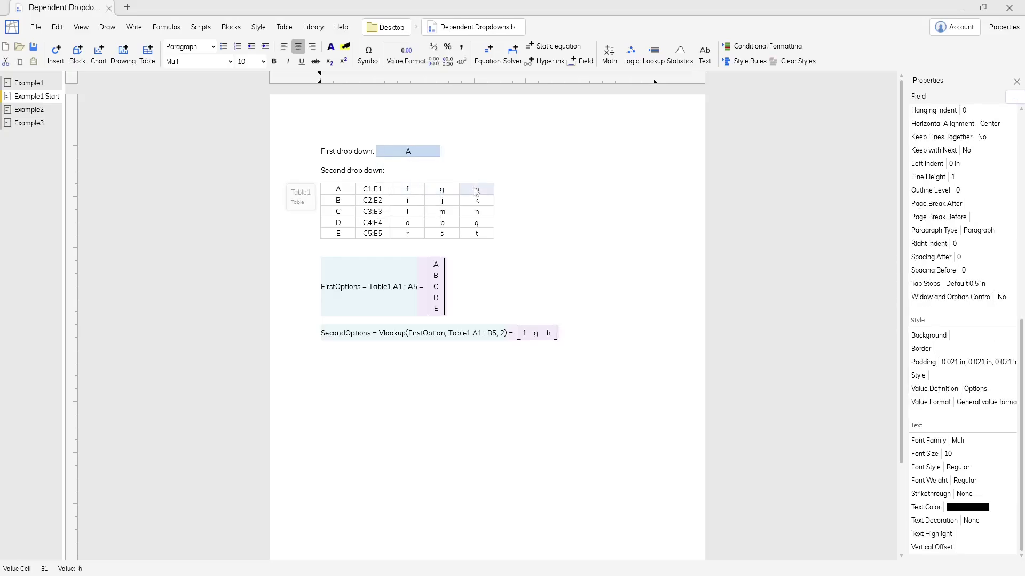
left_click(422, 155)
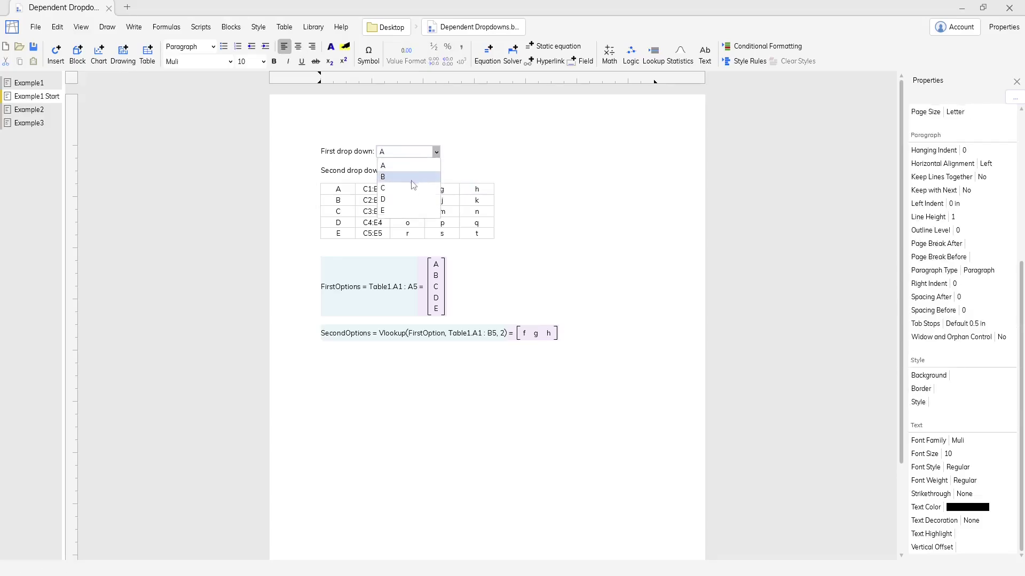
left_click(404, 211)
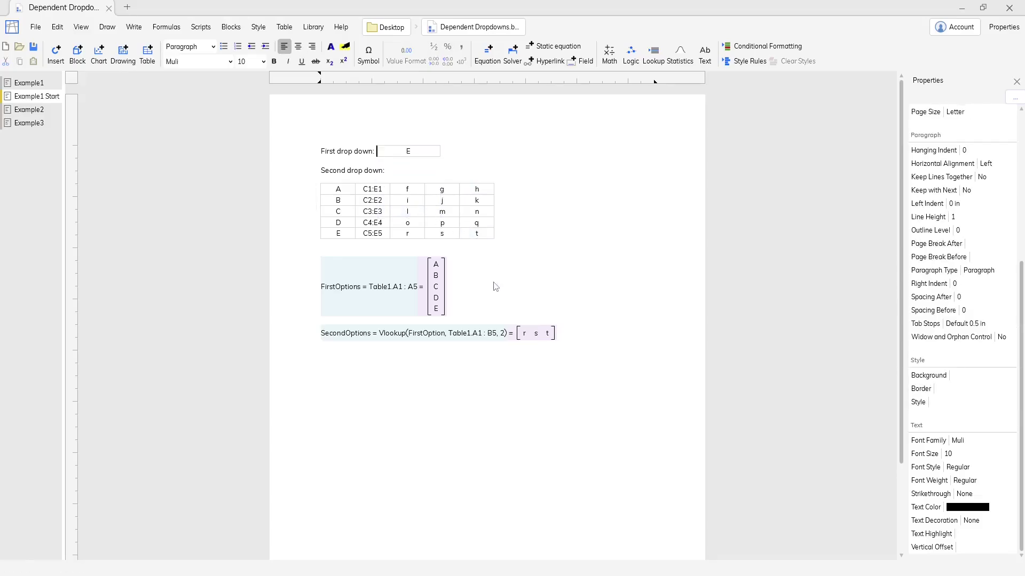
Step: Insert a field after the "Second drop down:" label and name it SecondOption
left_click(394, 172)
left_click(580, 60)
left_click(435, 172)
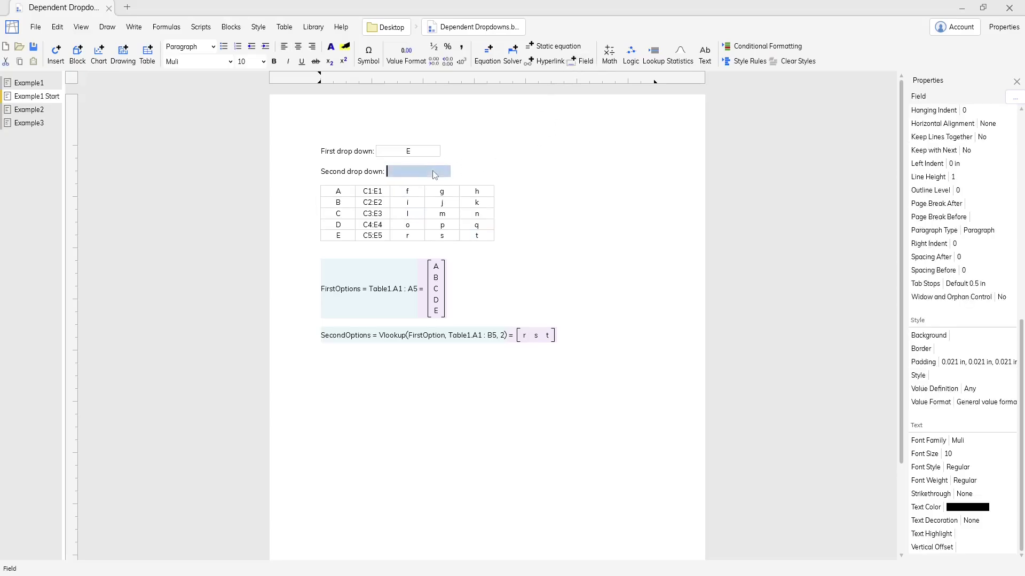
scroll(993, 284, "up", 10)
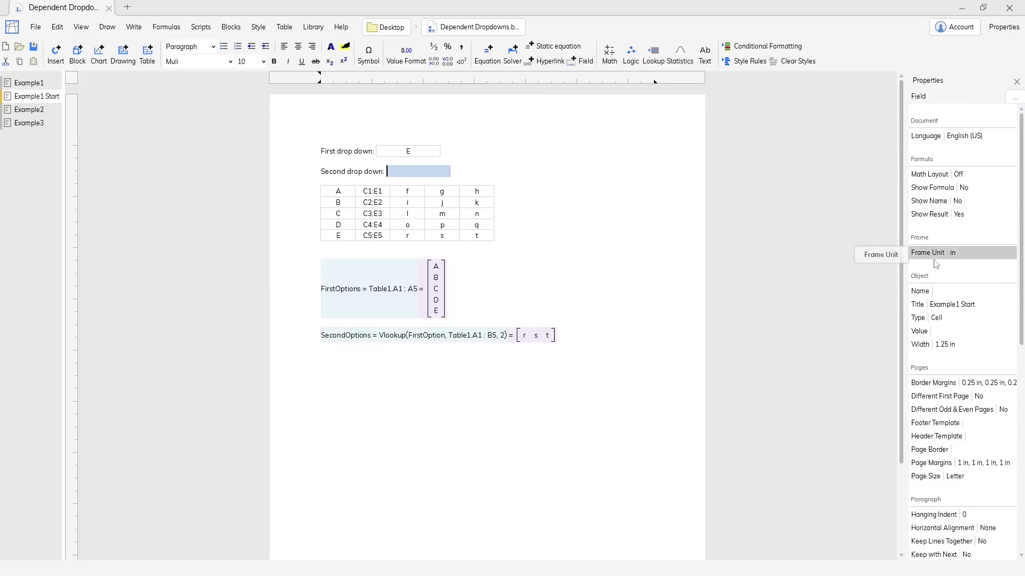
left_click(941, 292)
type("Secon")
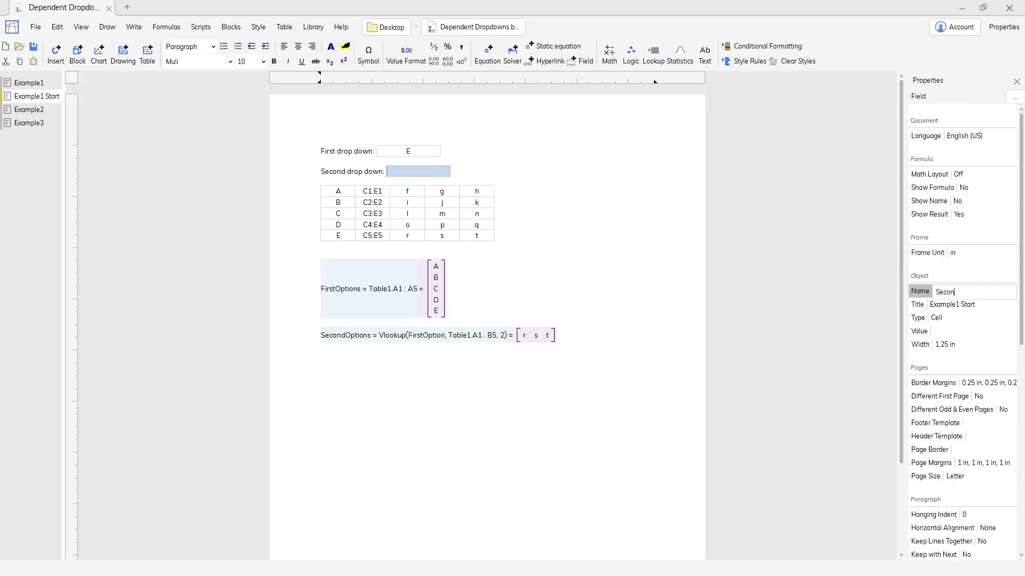
type("dOption")
key("Return")
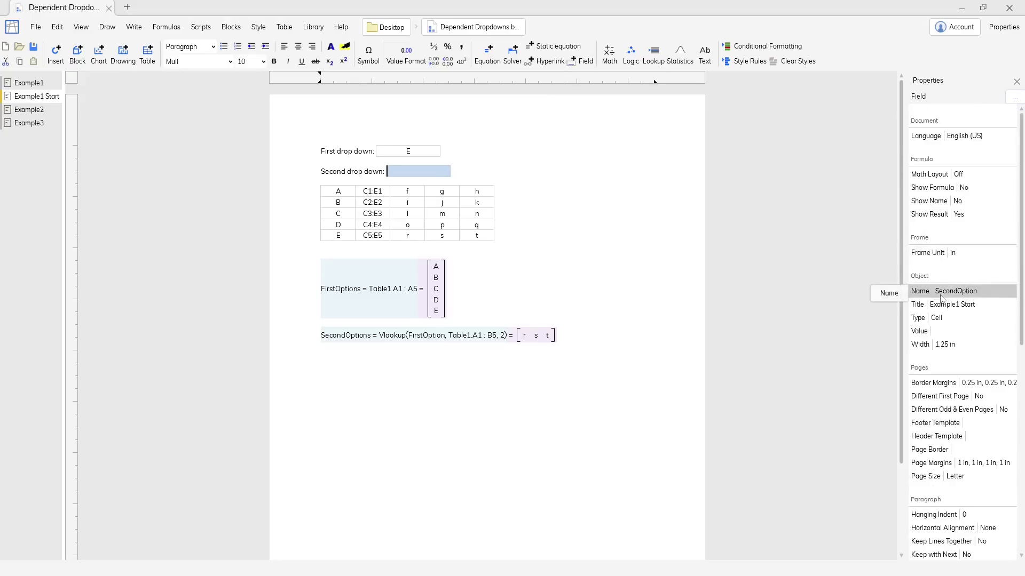
Step: Set the SecondOption field's value definition to From Option List, using SecondOptions as the source
scroll(942, 299, "down", 3)
scroll(942, 299, "down", 5)
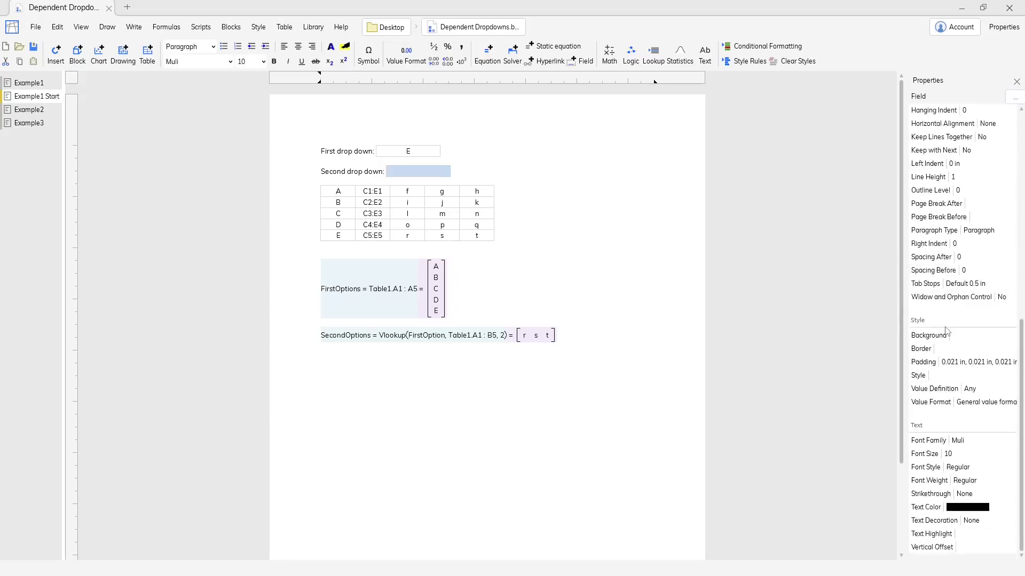
left_click(954, 389)
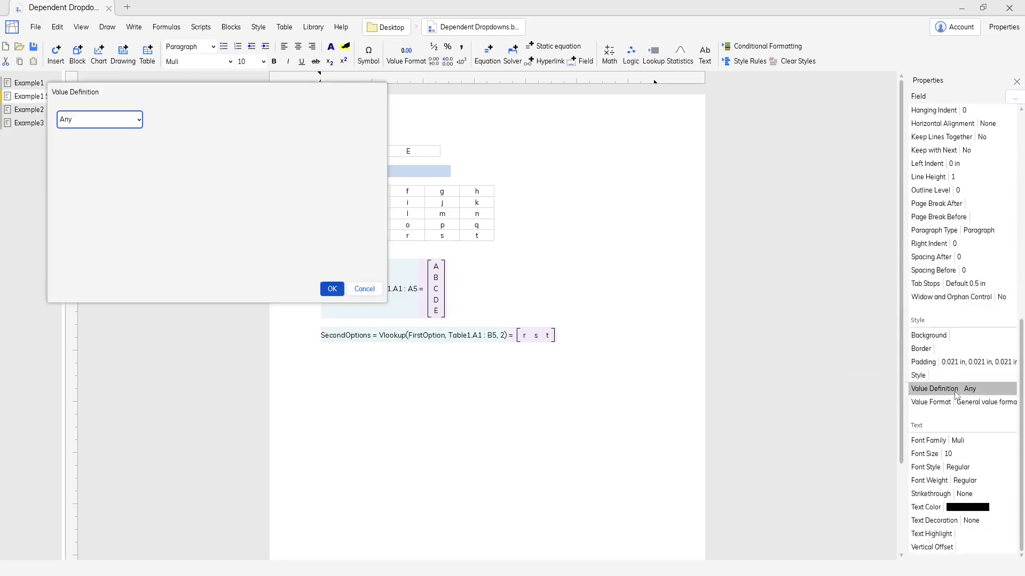
left_click(139, 120)
left_click(98, 148)
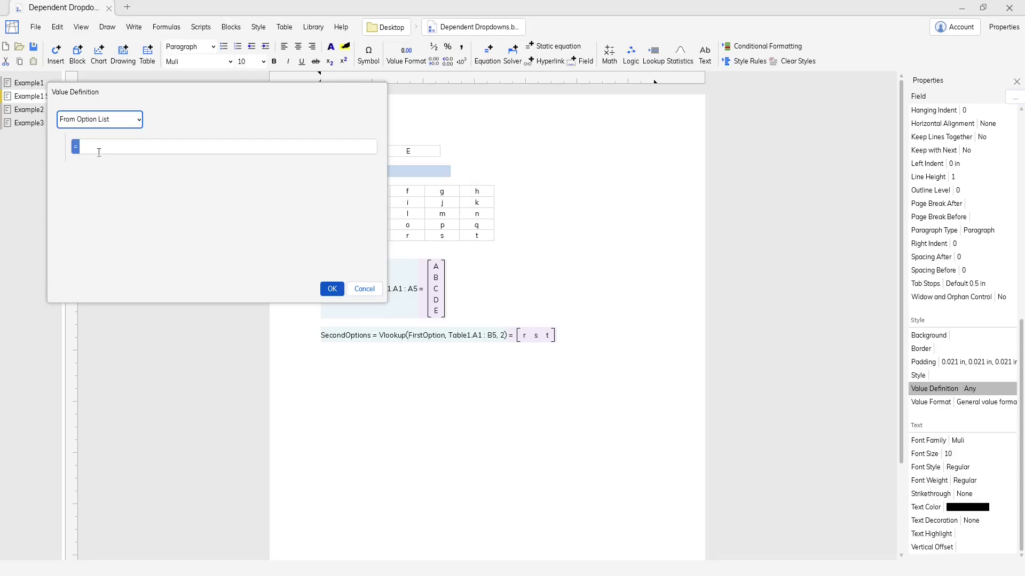
left_click(99, 151)
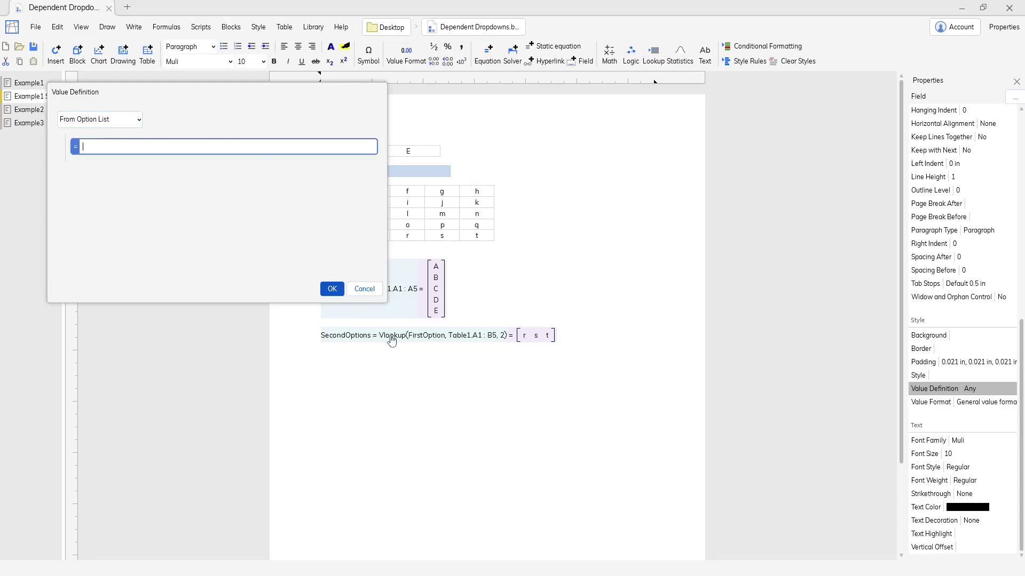
left_click(393, 342)
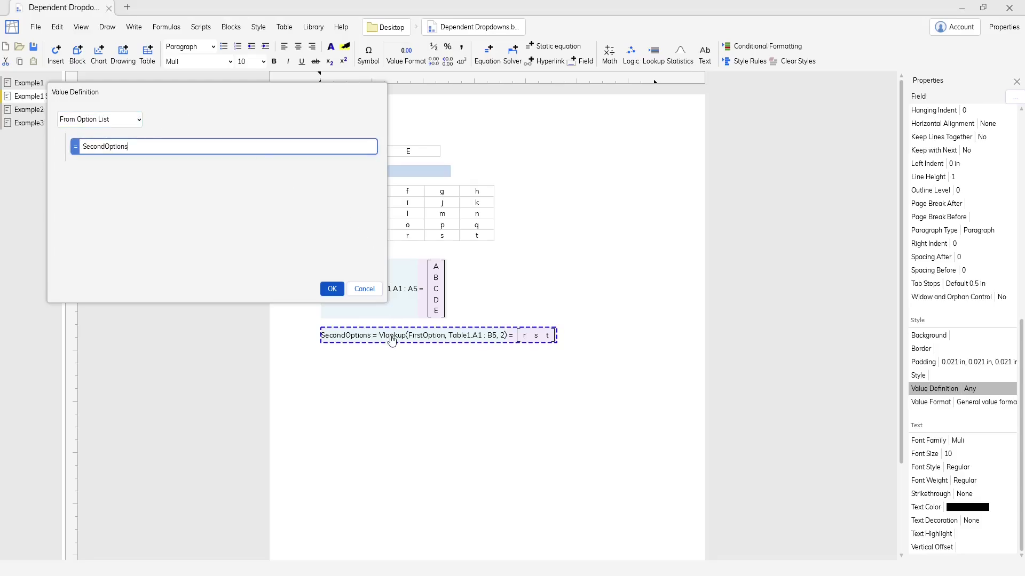
left_click(332, 288)
Step: Choose s in the second drop-down and change the first drop-down to A
left_click(395, 171)
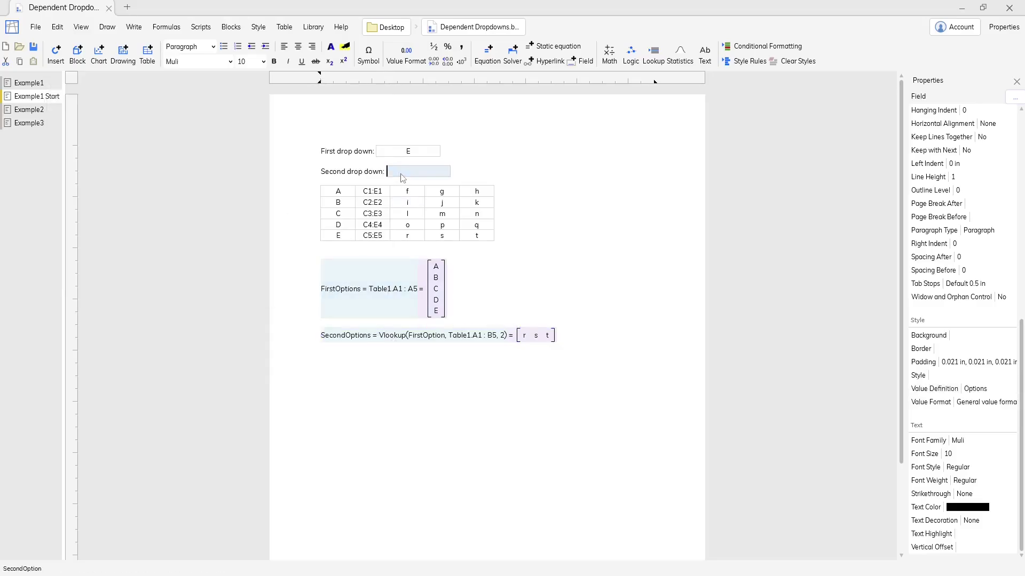
left_click(399, 194)
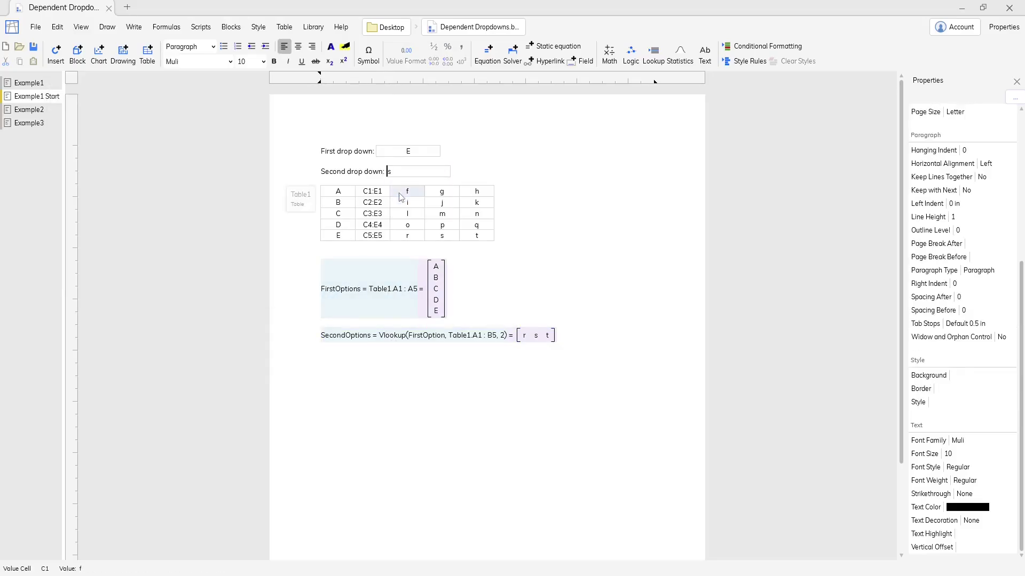
left_click(422, 153)
left_click(399, 168)
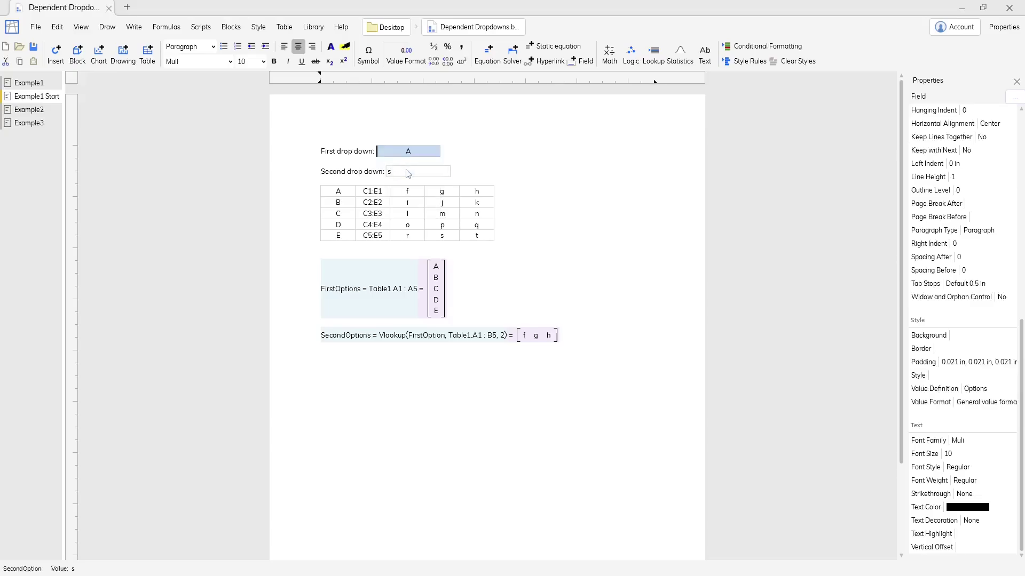
Step: Choose g in the second drop-down and center the field's content
left_click(394, 172)
left_click(403, 198)
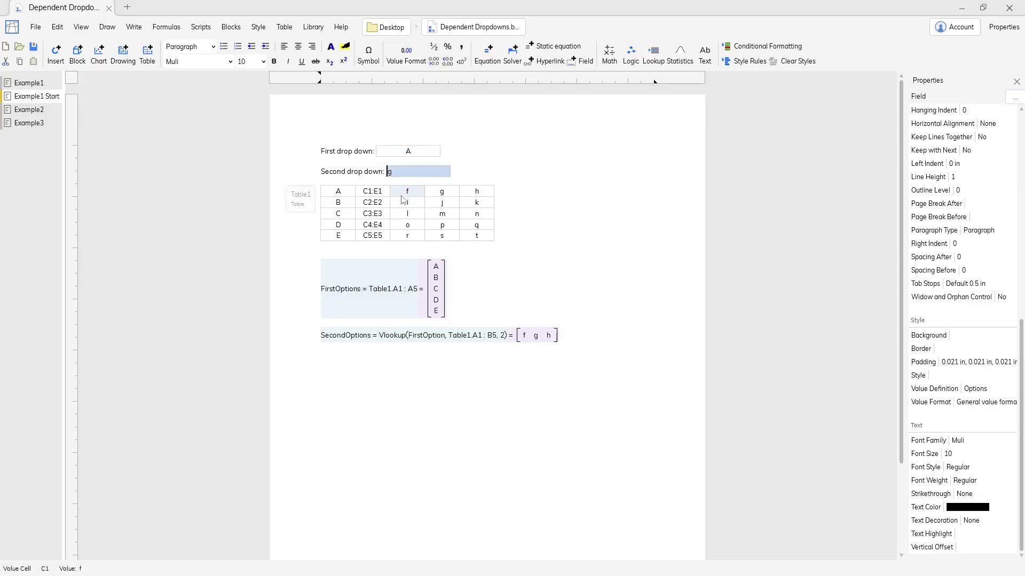
left_click(297, 50)
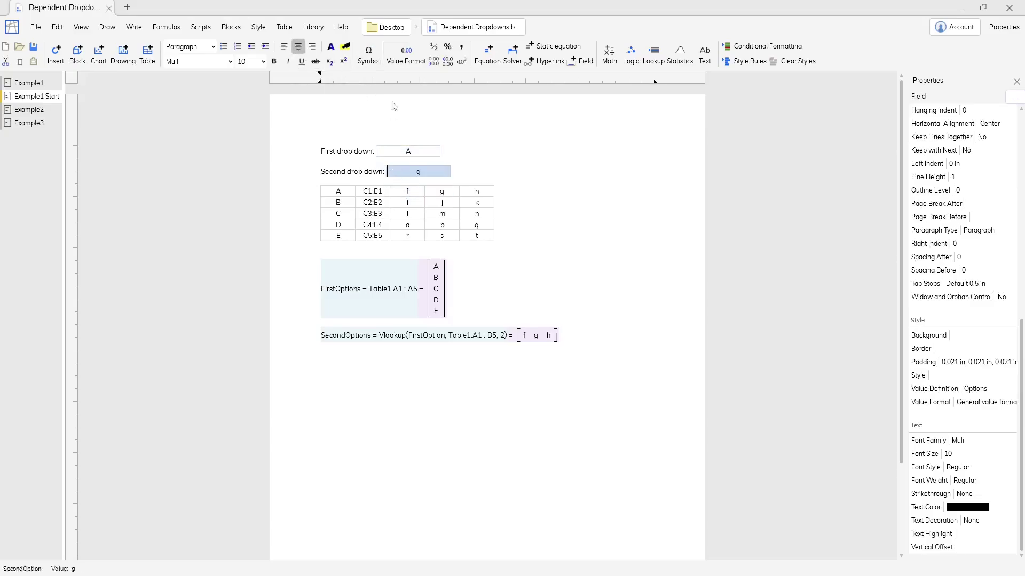
Step: Choose C in the first drop-down and m in the second drop-down
left_click(421, 153)
left_click(421, 156)
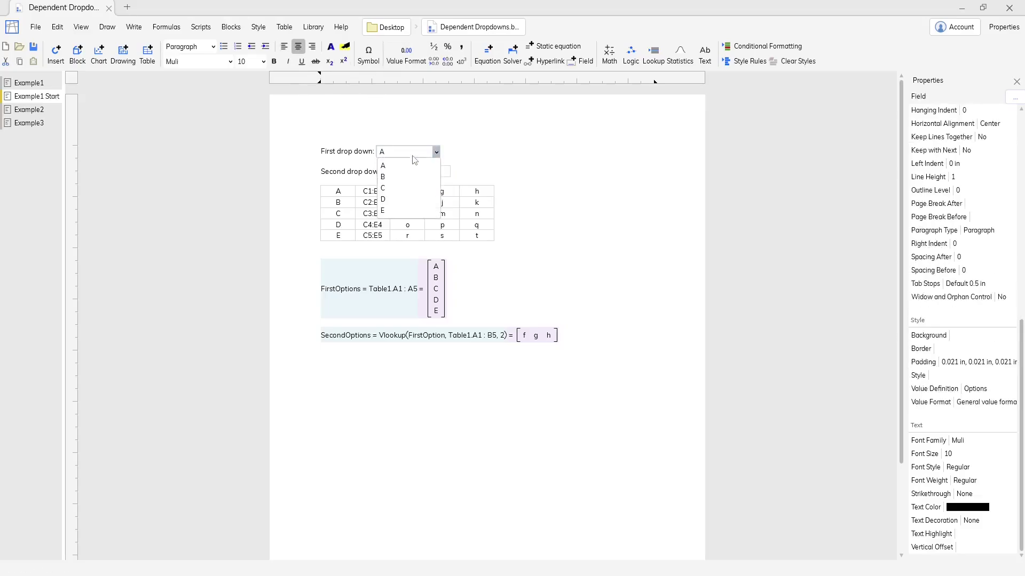
left_click(400, 189)
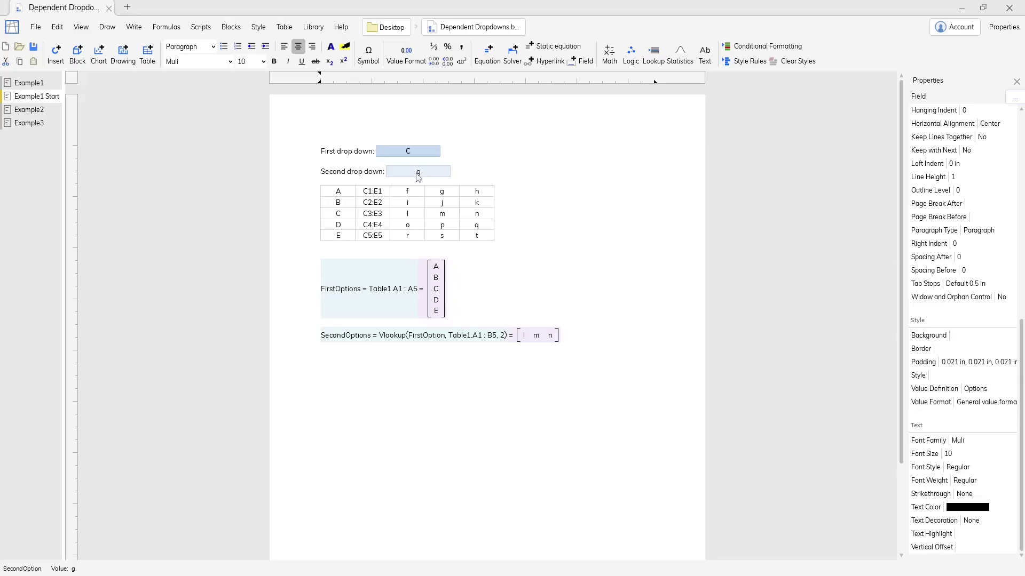
left_click(419, 175)
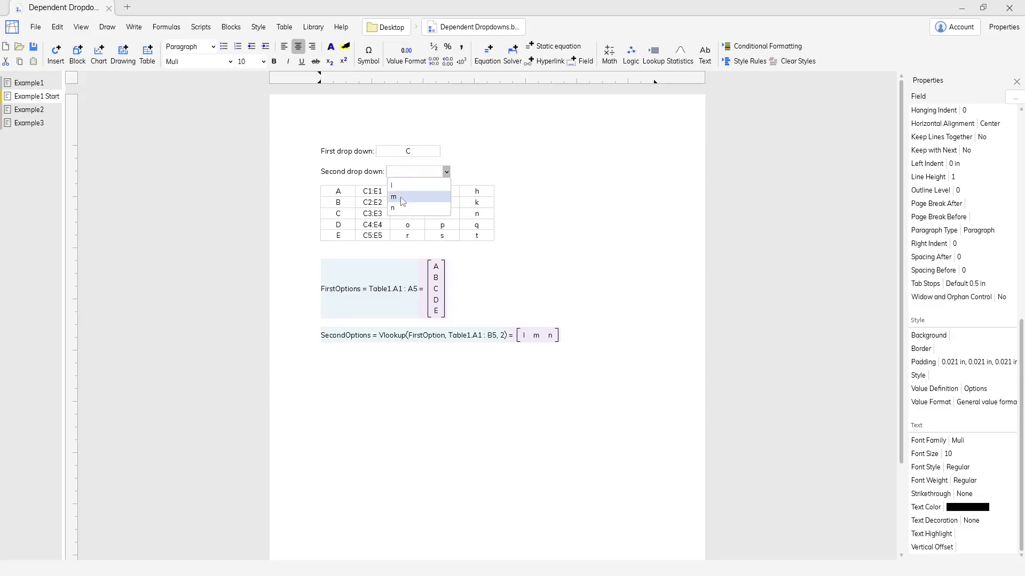
left_click(401, 199)
left_click(461, 173)
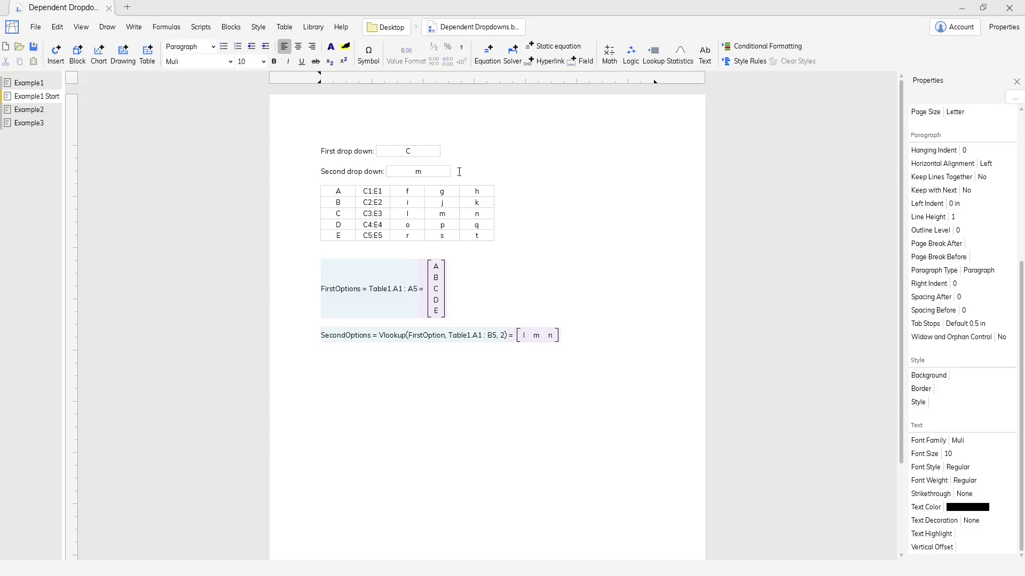
Step: Open the Example2 page and review its bolt size table and the length tables for each size
left_click(33, 109)
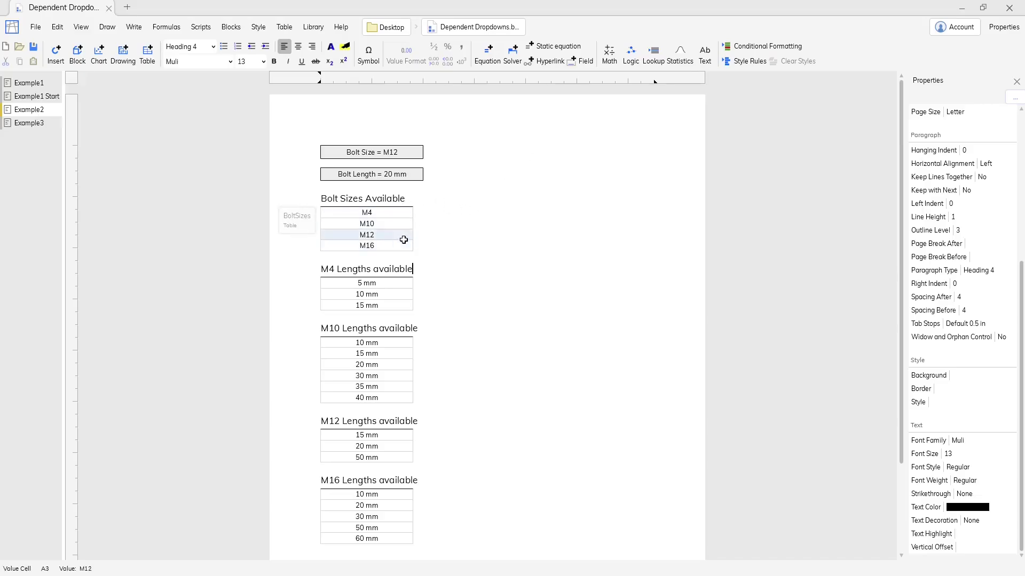
scroll(450, 208, "down", 2)
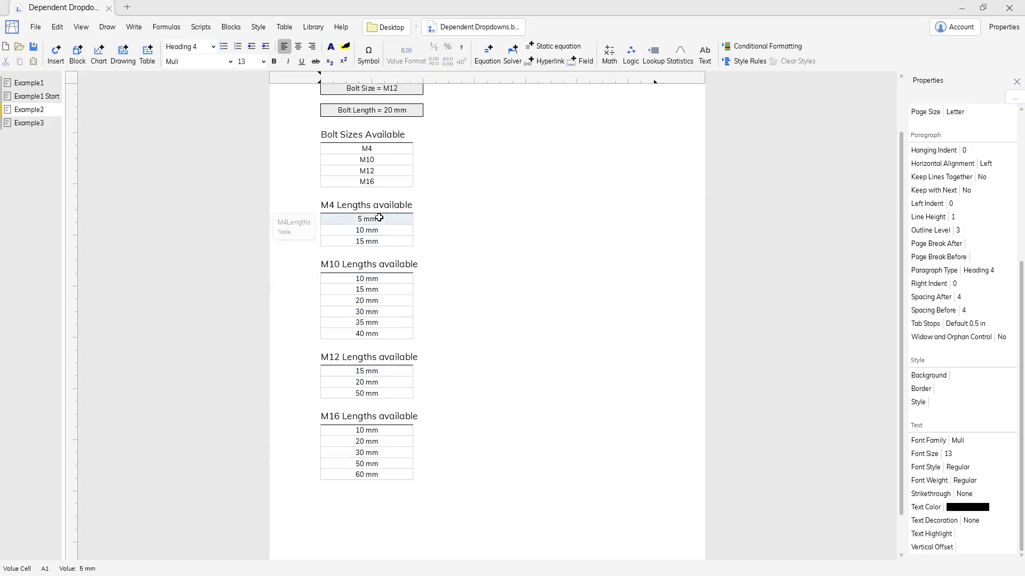
scroll(438, 199, "up", 2)
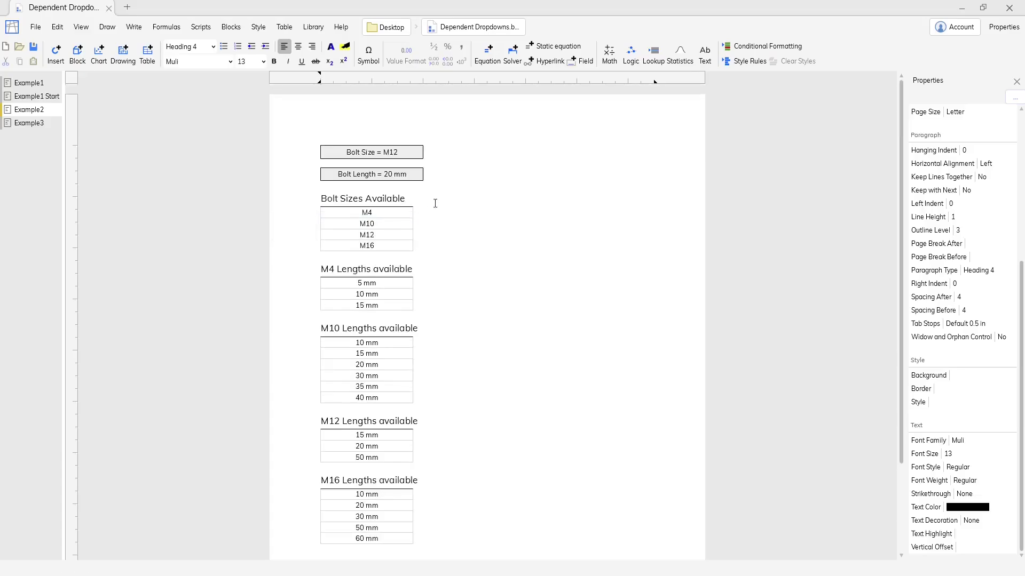
Step: Review the value definition of the Bolt Size field to see which option list it uses
left_click(382, 156)
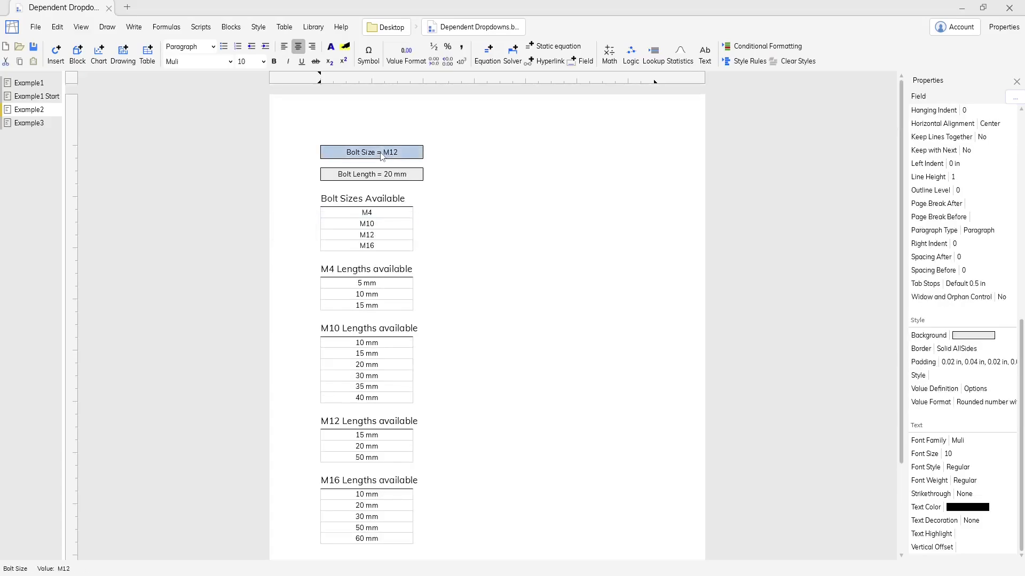
left_click(382, 157)
left_click(389, 188)
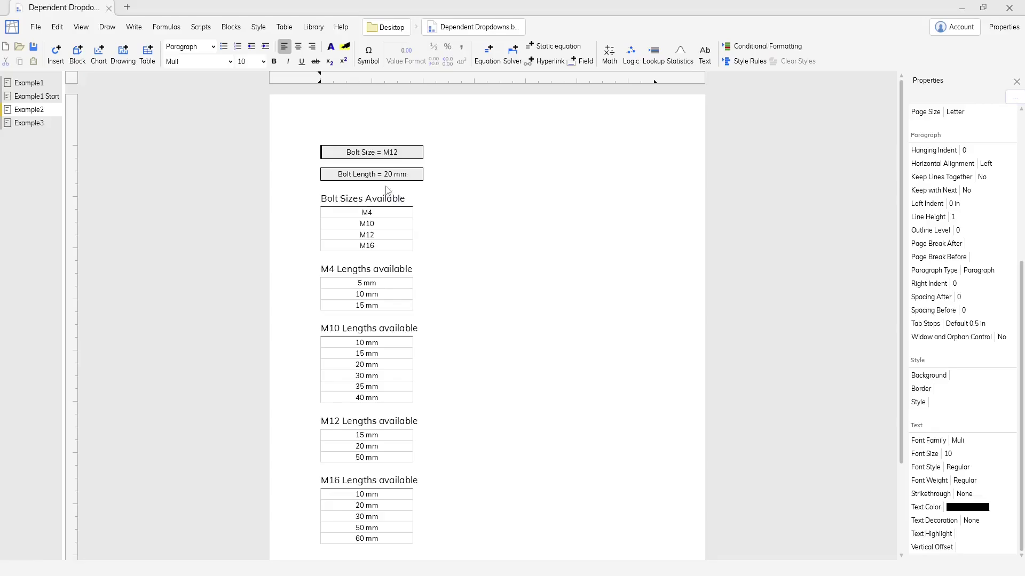
left_click(407, 154)
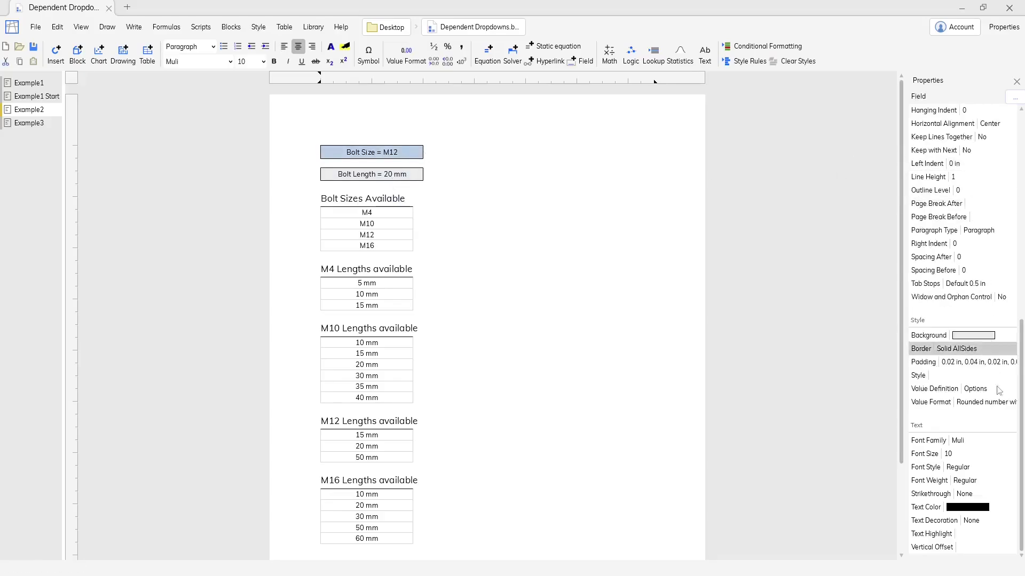
left_click(977, 389)
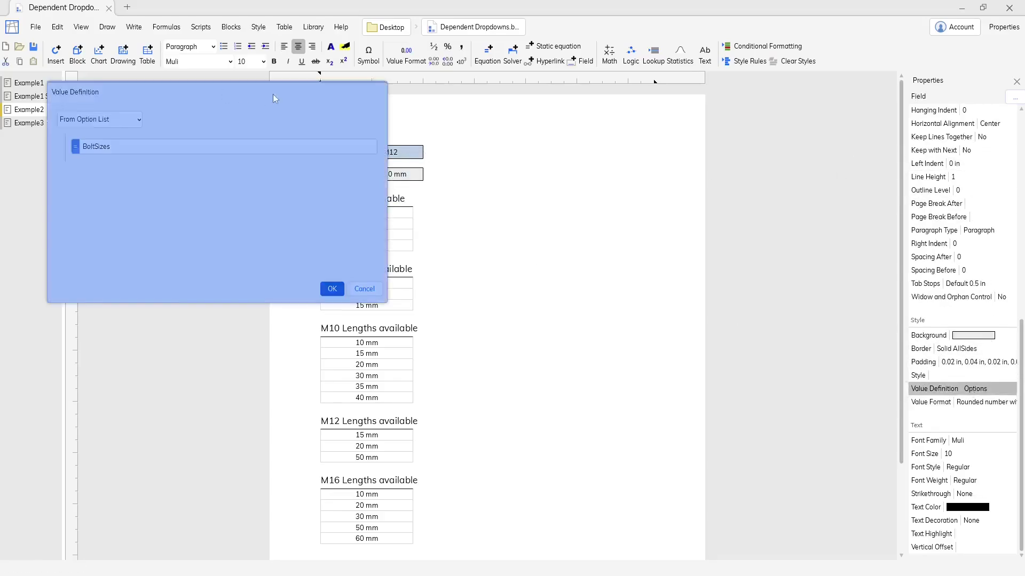
left_click_drag(274, 94, 753, 103)
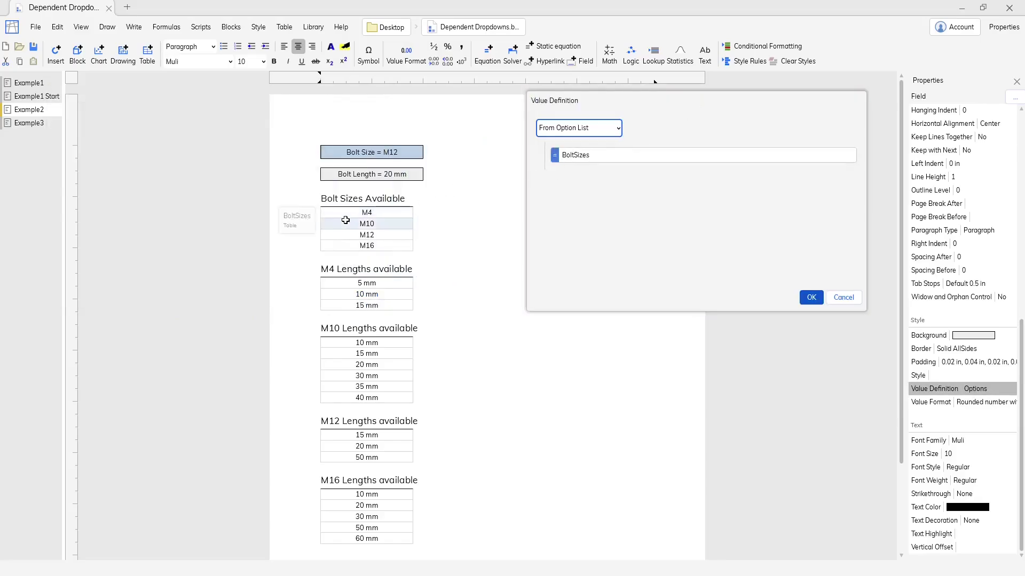
left_click(811, 297)
Step: Insert a dynamic equation for BoltSizes below the Bolt Sizes Available table, and undo it
left_click(436, 256)
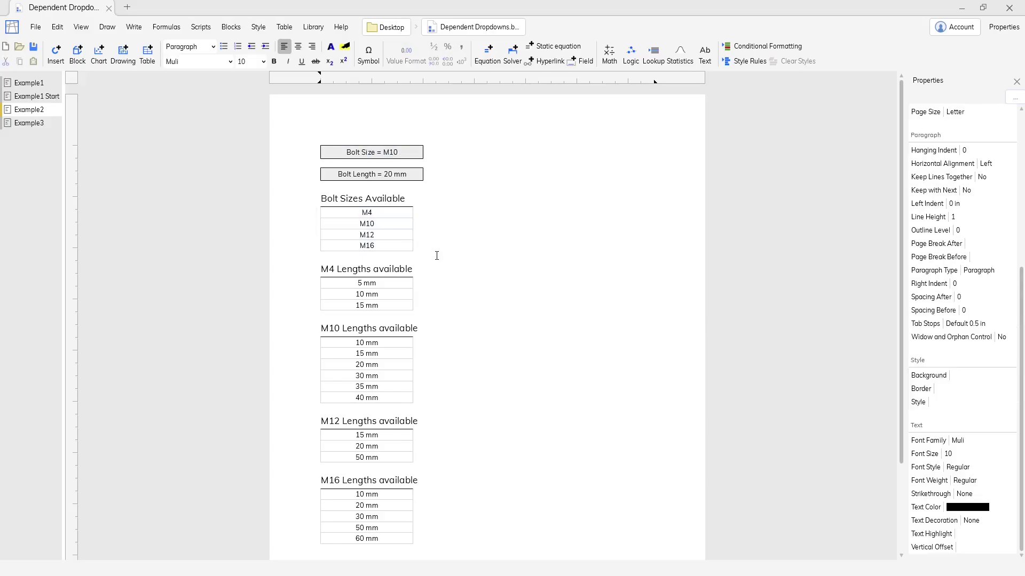
type("=BoltSizes")
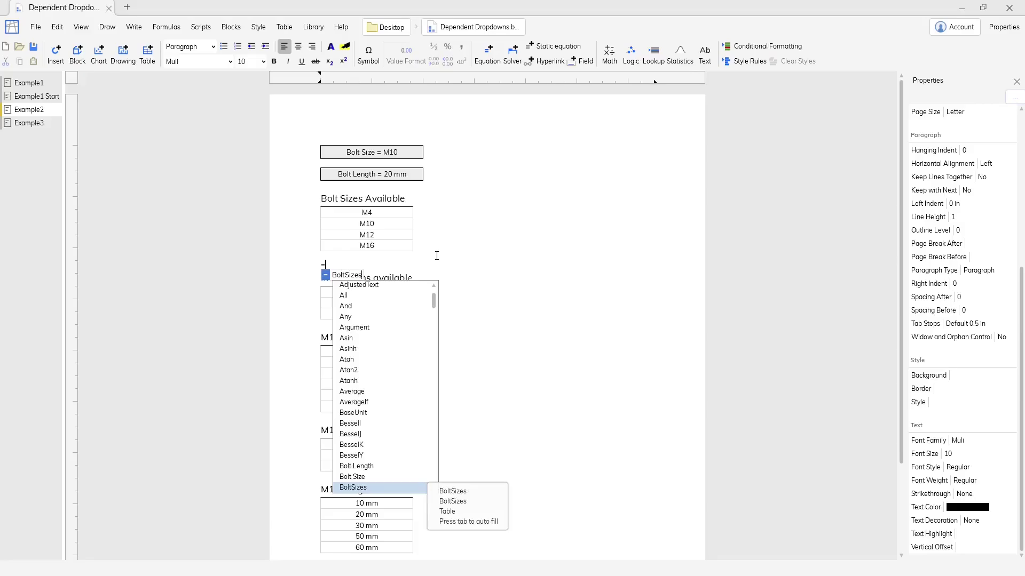
key("Tab")
key("Return")
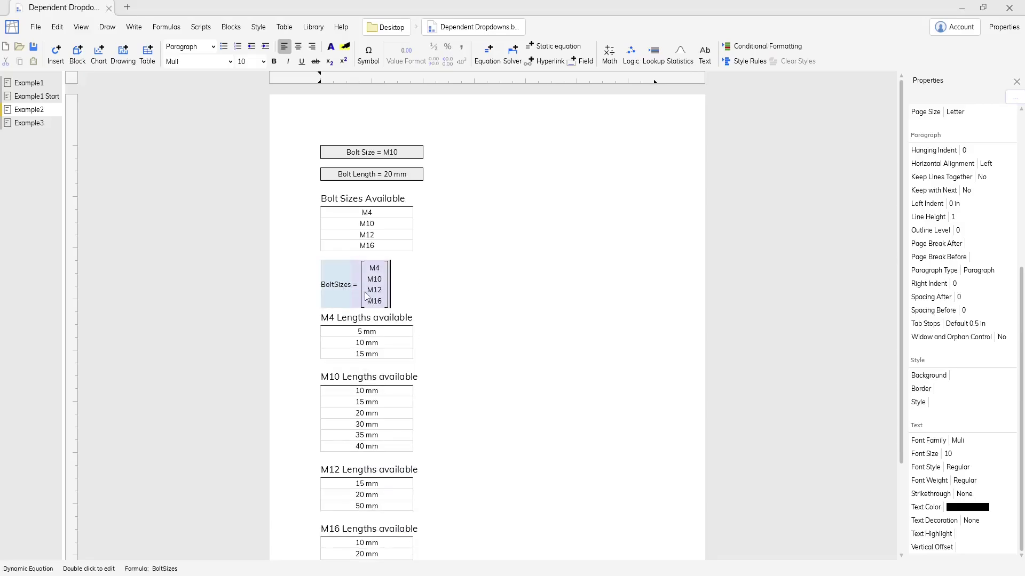
key("ctrl+z")
key("ctrl+z")
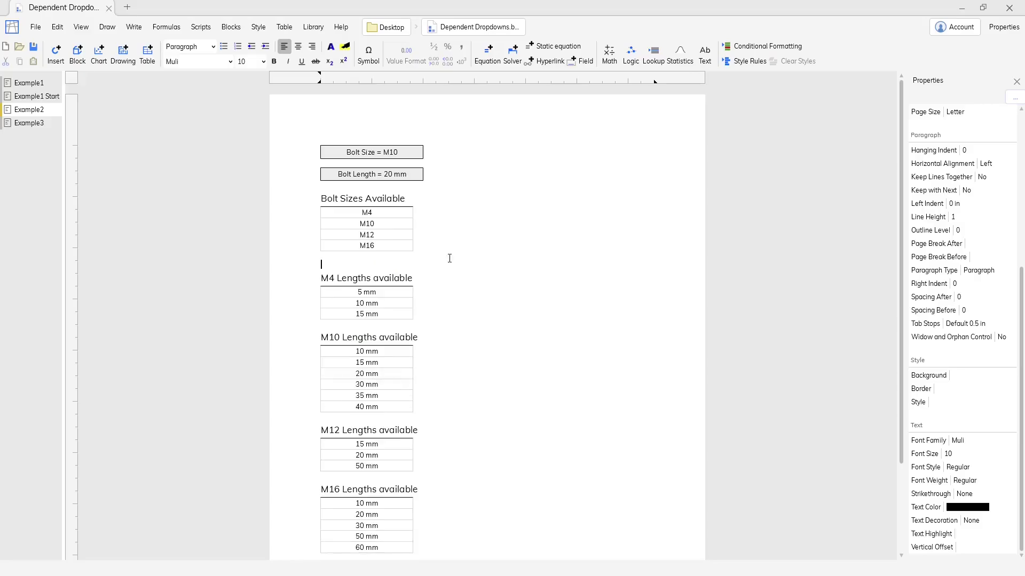
Step: Review the value definition formula behind the Bolt Length field's option list
left_click(395, 181)
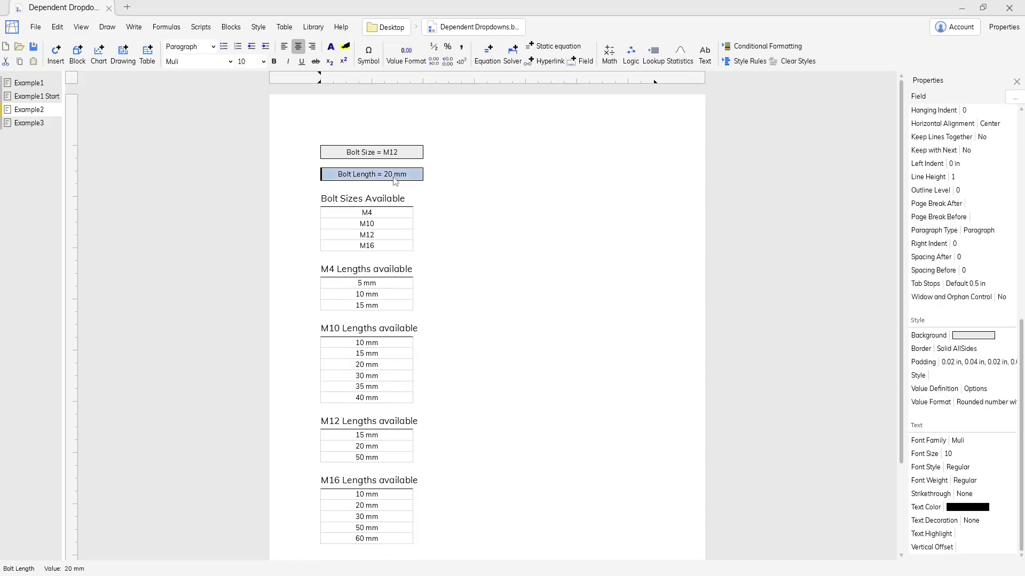
left_click(962, 390)
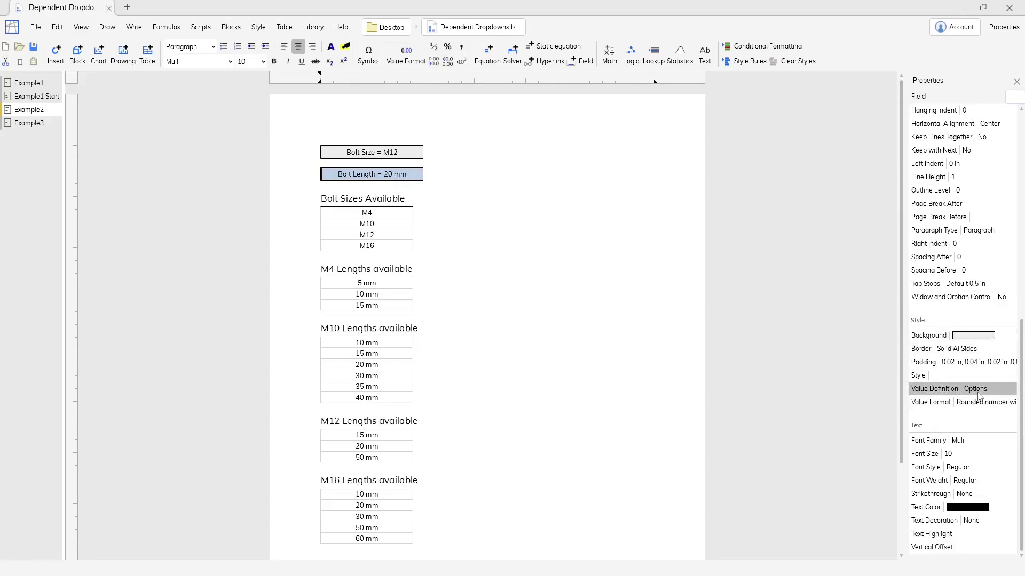
left_click_drag(314, 94, 743, 89)
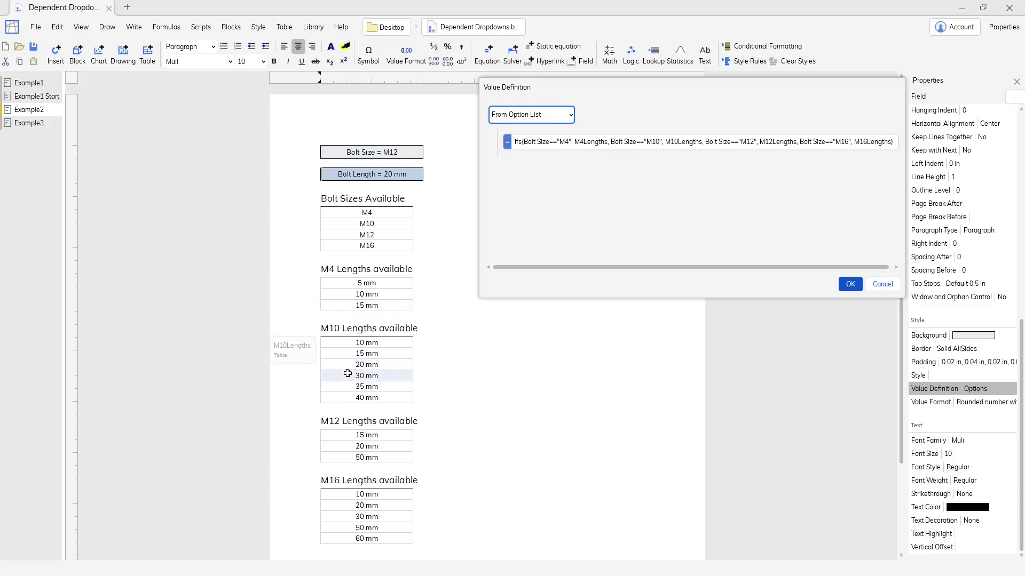
left_click(853, 287)
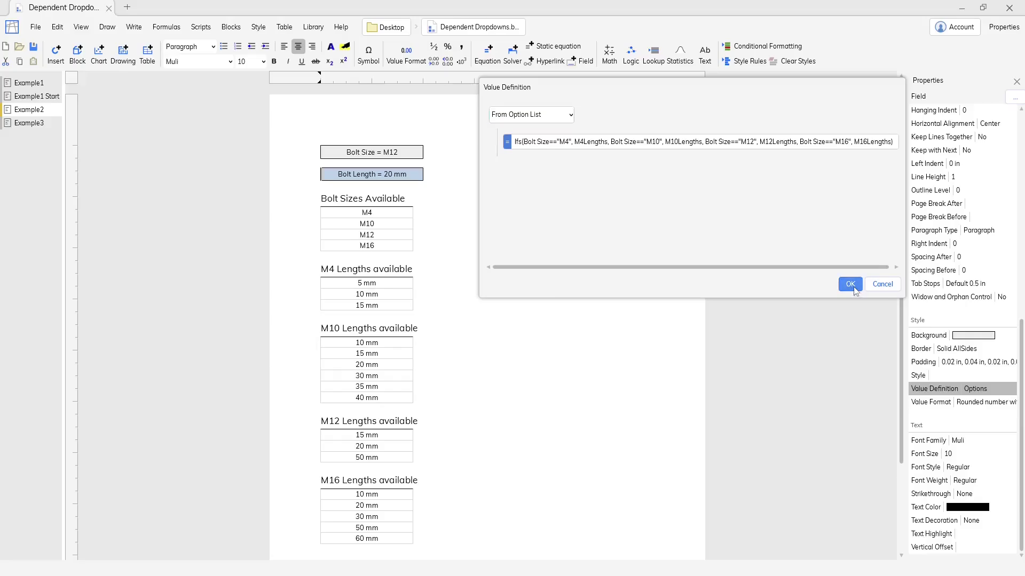
Step: Choose M10 in the Bolt Size field and 20 mm in the Bolt Length field
left_click(404, 155)
left_click(404, 155)
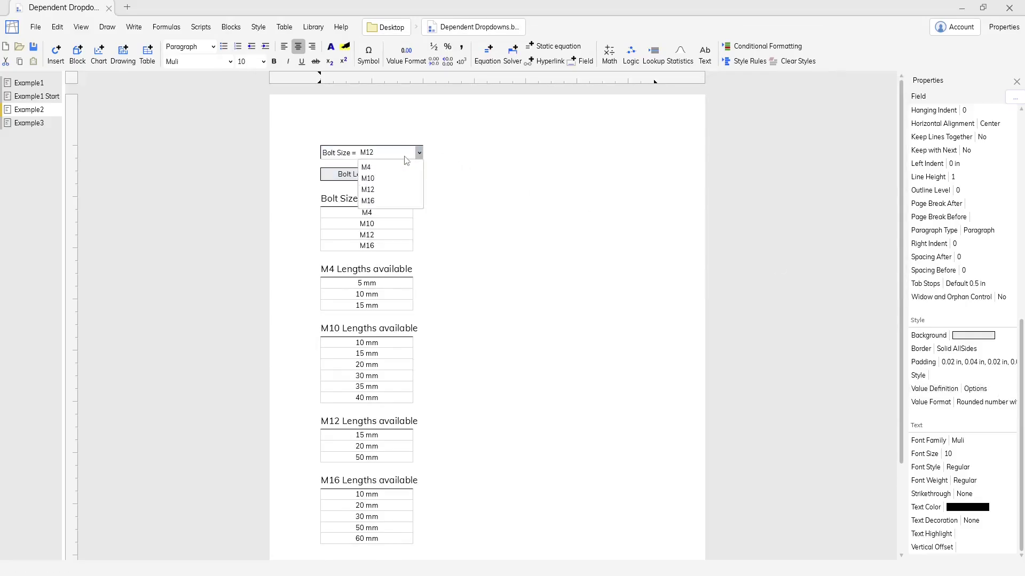
left_click(381, 176)
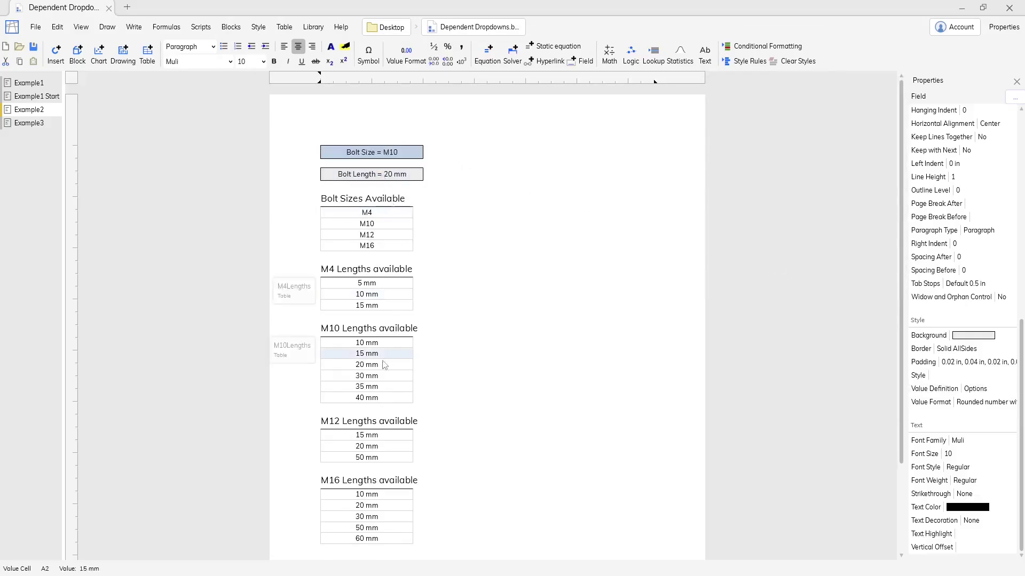
left_click(416, 174)
left_click(419, 174)
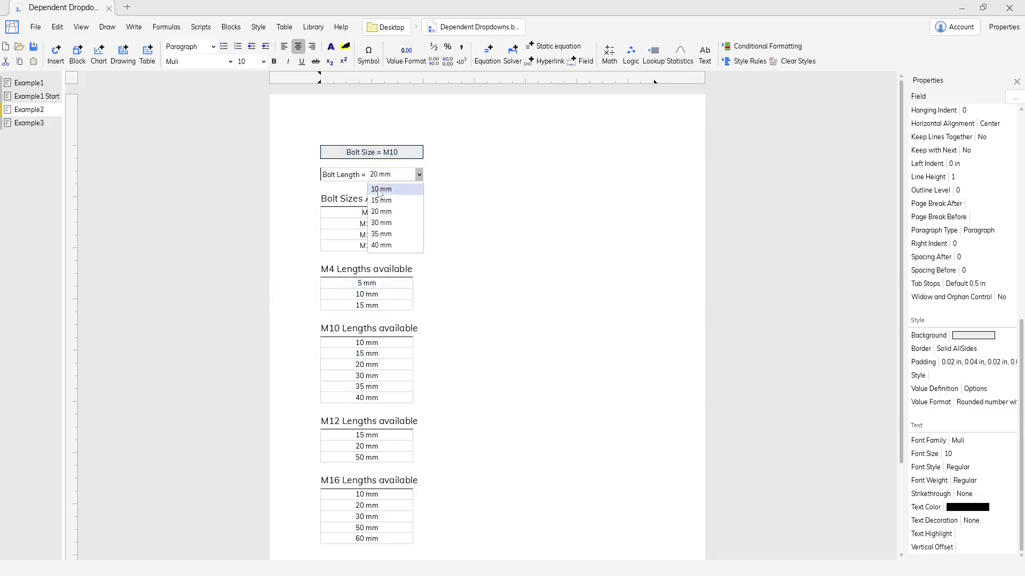
left_click(390, 212)
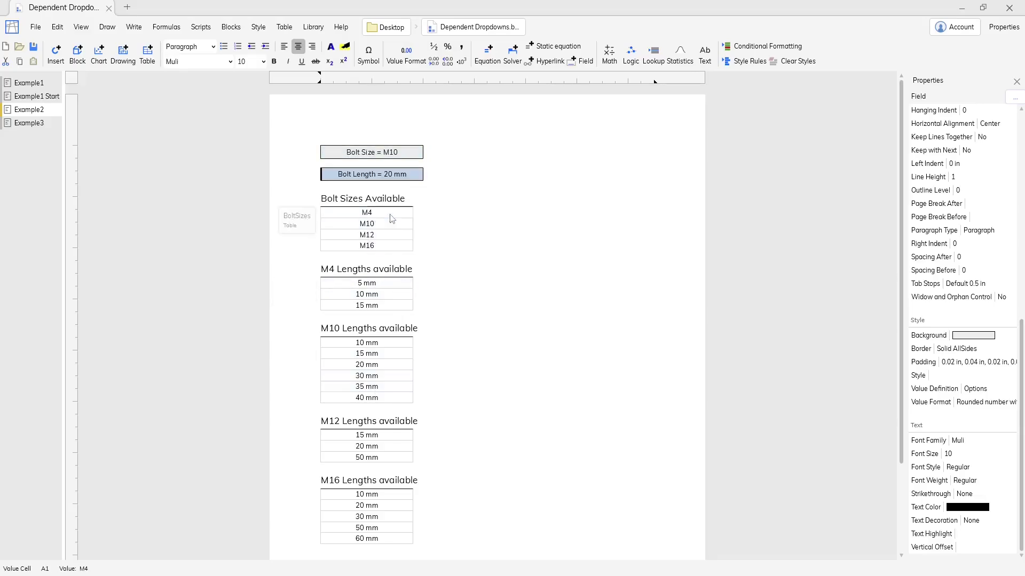
left_click(438, 173)
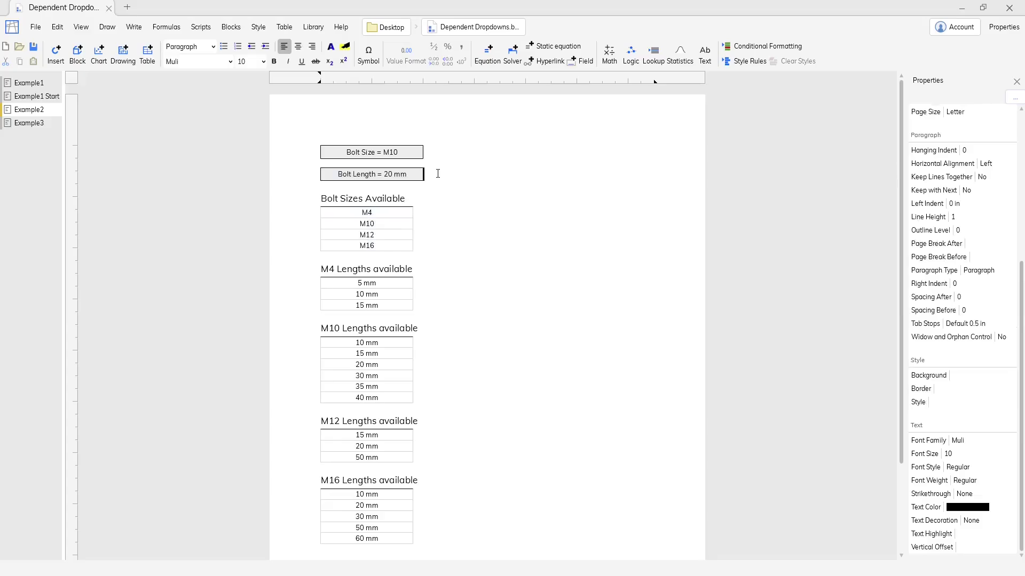
Step: On the Example3 page, choose size M12, grade 10.9 and length 50 mm in the three drop-down fields
left_click(22, 123)
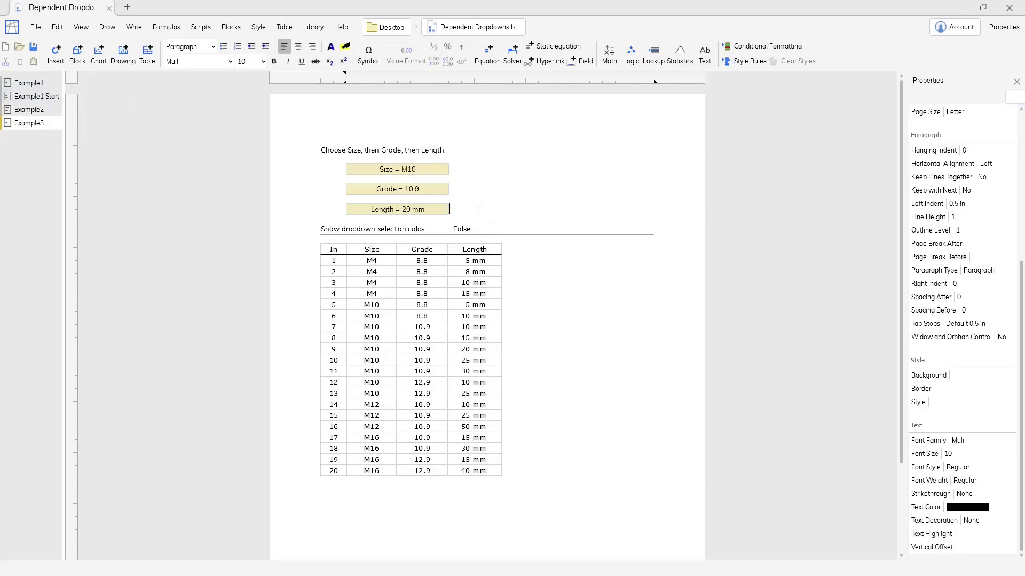
left_click(389, 170)
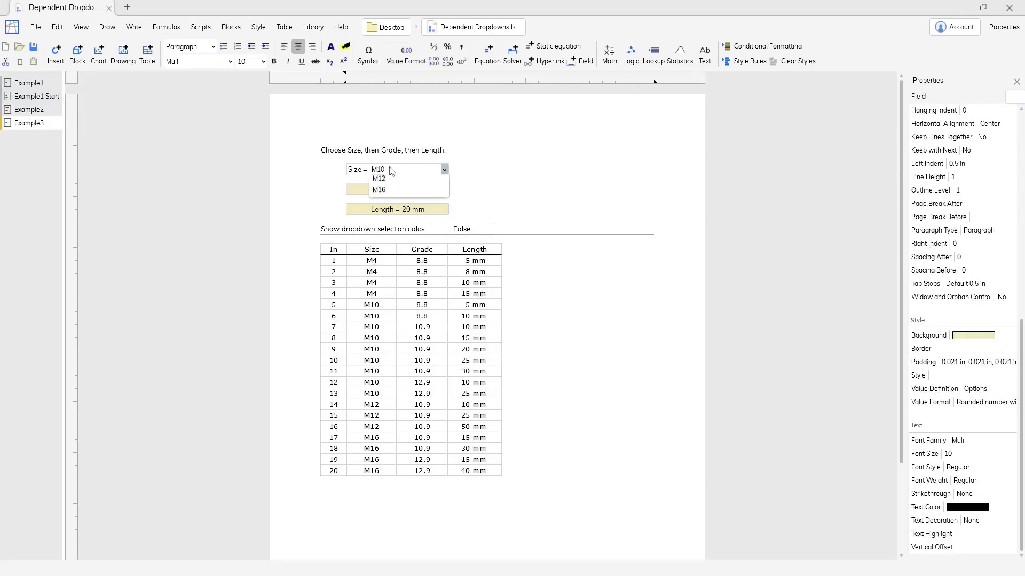
left_click(392, 206)
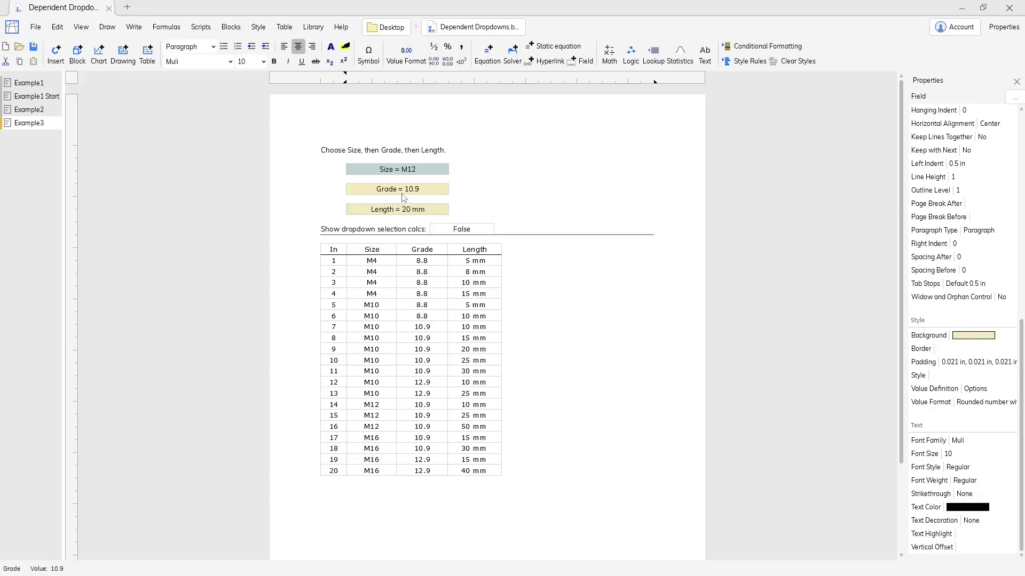
left_click(406, 191)
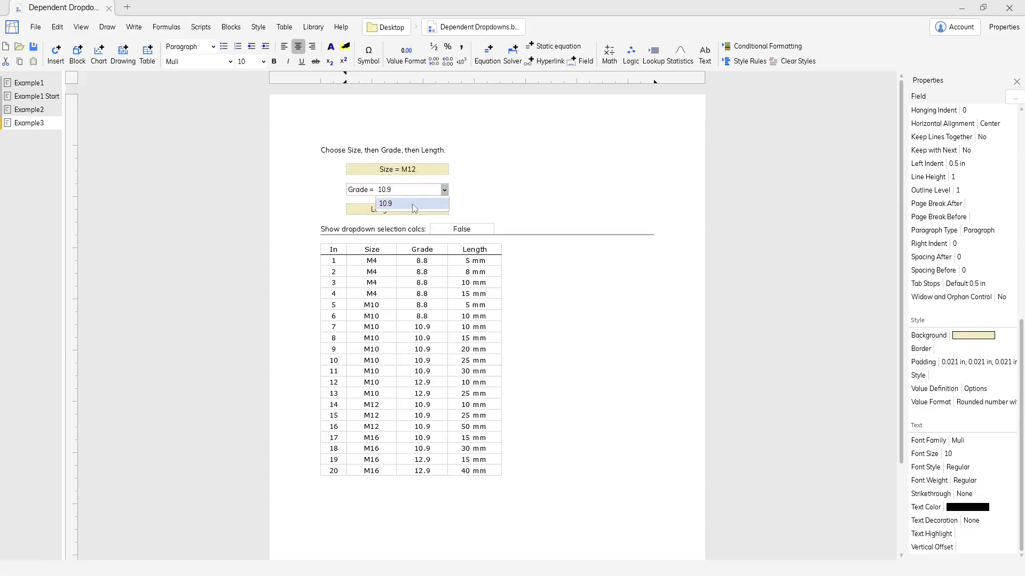
left_click(414, 205)
left_click(414, 210)
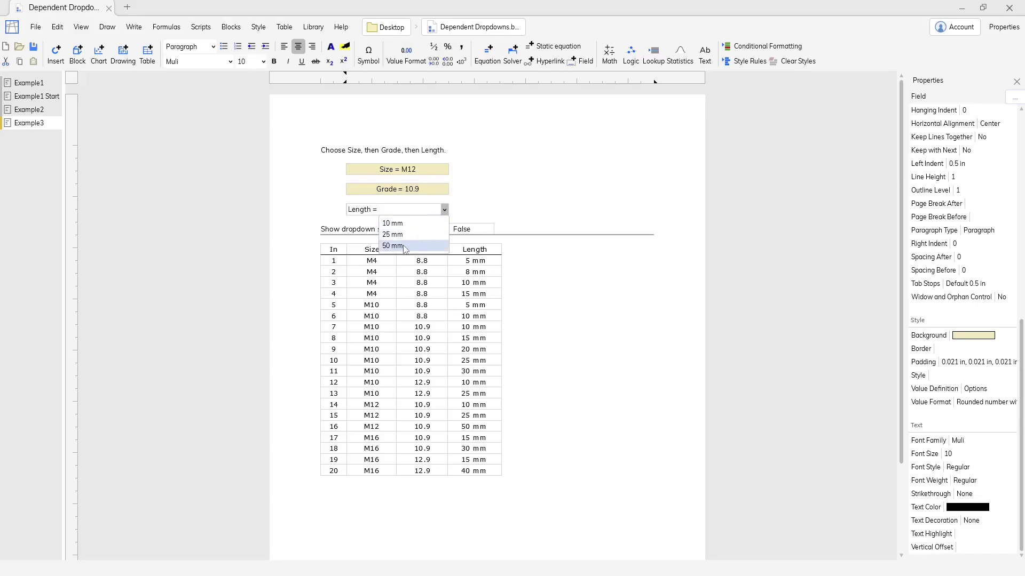
left_click(411, 245)
left_click(467, 202)
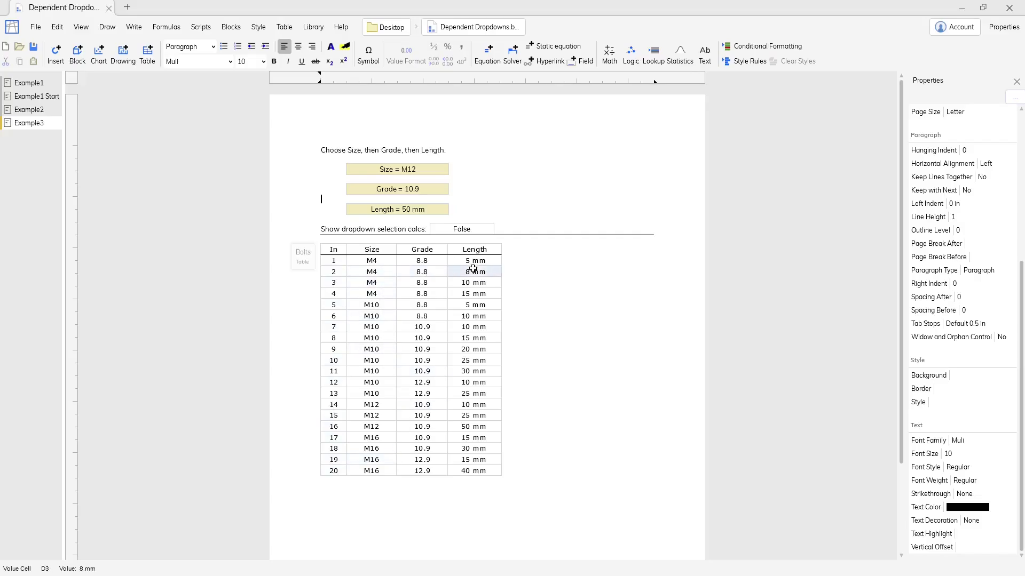
Step: Set the Show dropdown selection calcs field to True to reveal the selection calculations
left_click(476, 234)
left_click(464, 244)
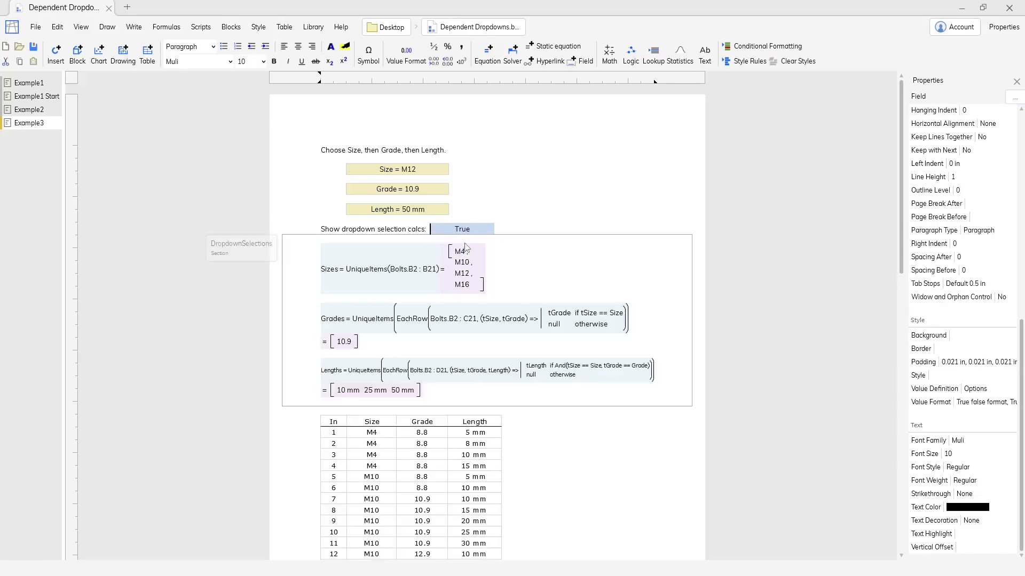
scroll(402, 239, "down", 1)
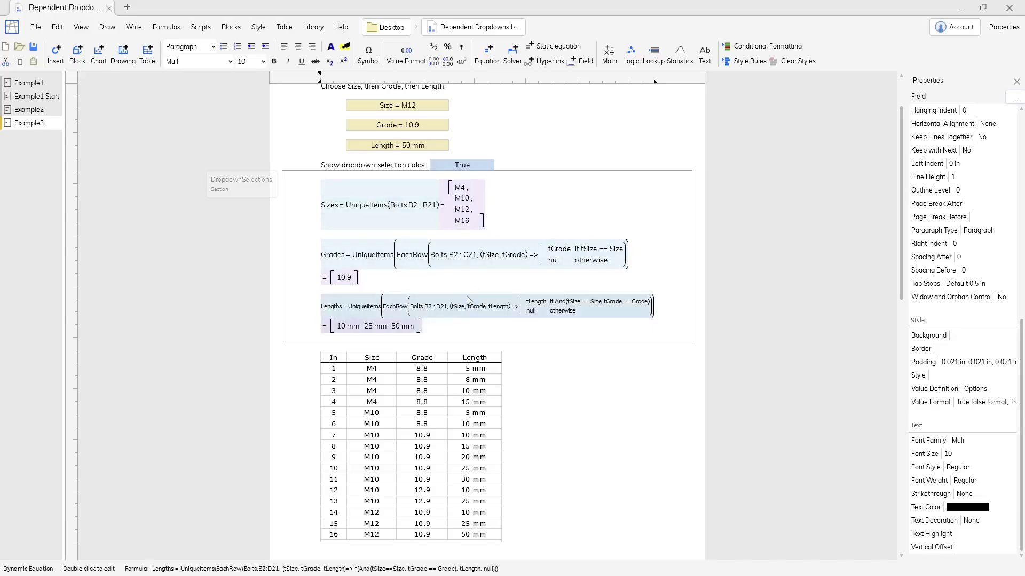
Step: Review the value definition of the Grade field on the Example3 page
left_click(434, 129)
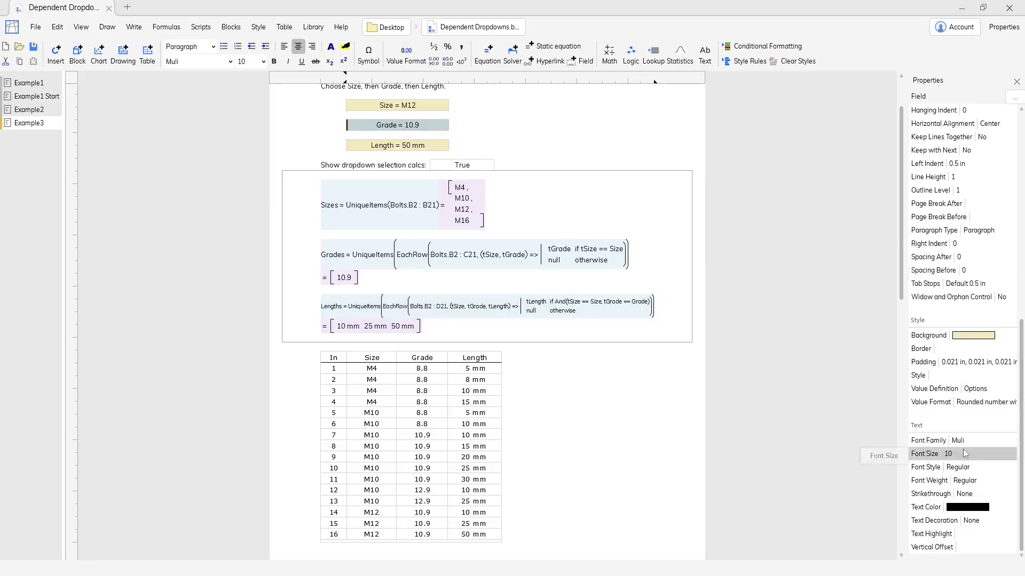
left_click(948, 391)
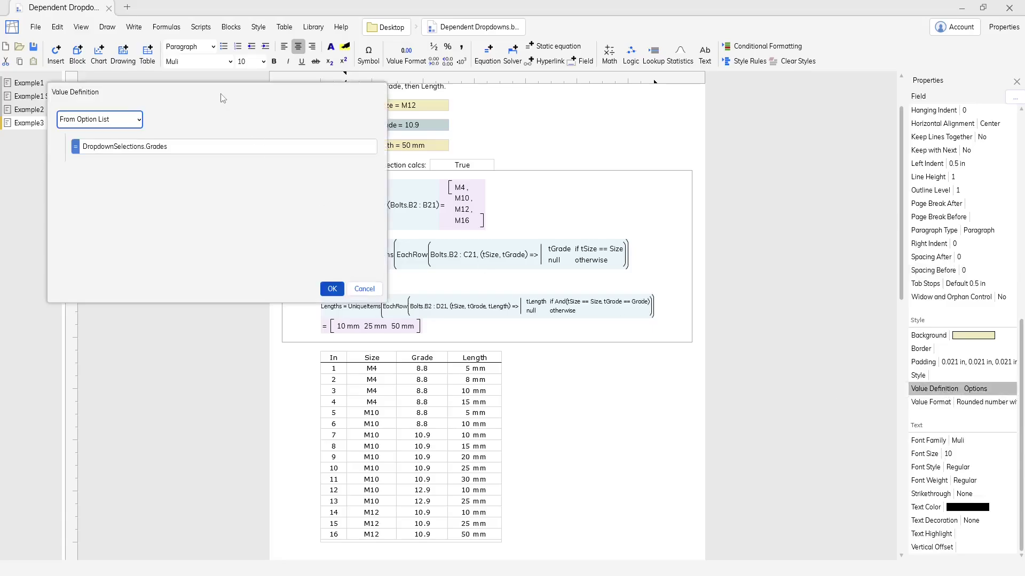
left_click_drag(222, 96, 721, 116)
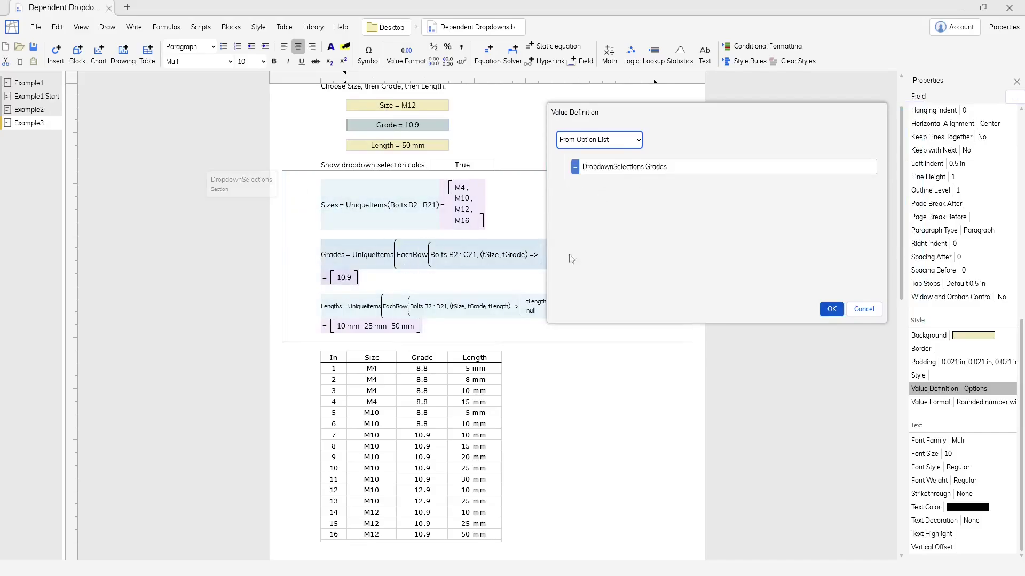
left_click(830, 309)
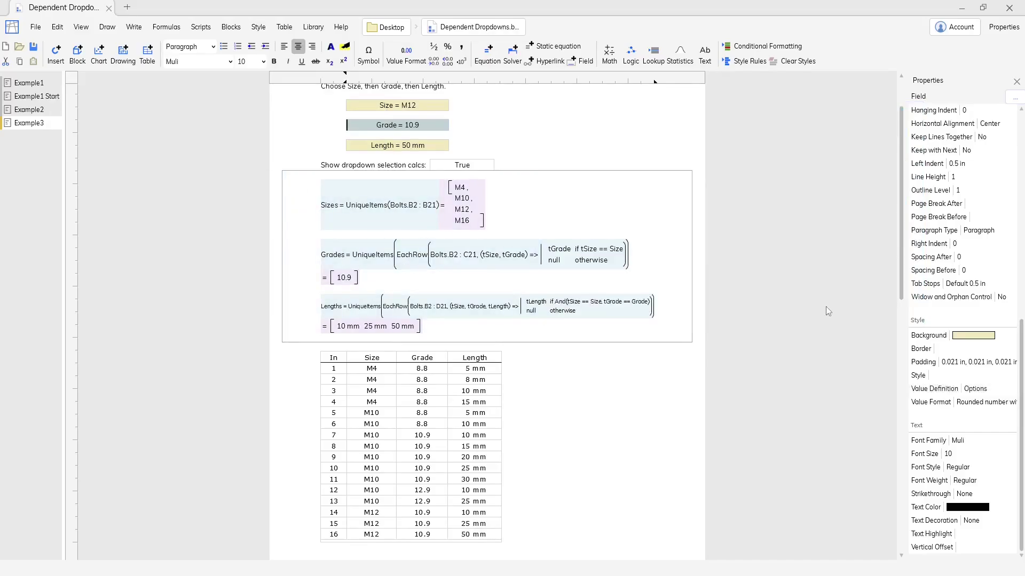
scroll(635, 219, "up", 2)
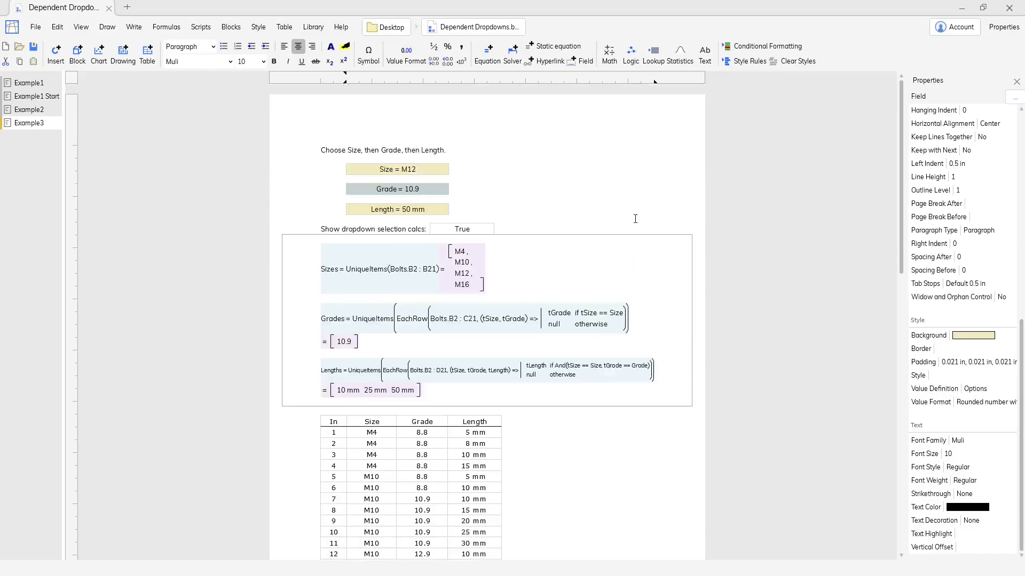
left_click(558, 196)
Step: Examine how the Grades and Lengths equations read the Size and Grade columns of the Bolts table row by row
scroll(558, 196, "down", 2)
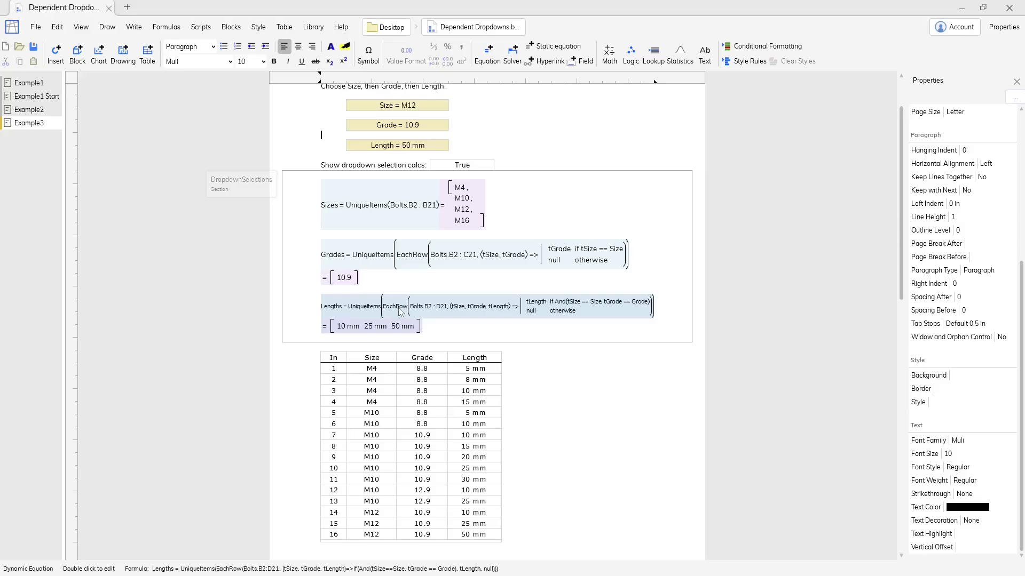
scroll(416, 240, "down", 2)
scroll(422, 187, "up", 2)
scroll(428, 153, "down", 1)
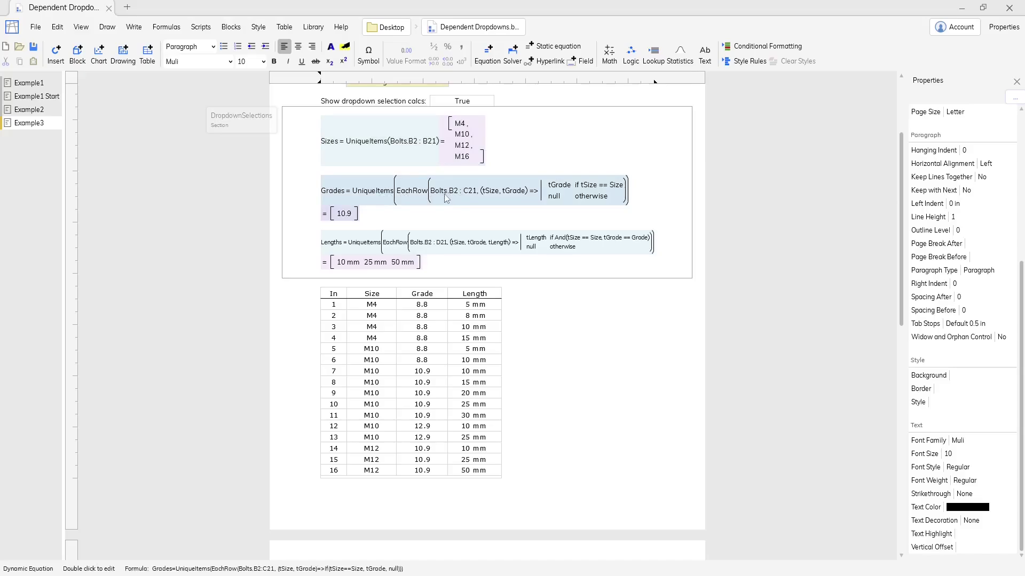
left_click(382, 305)
left_click_drag(381, 305, 415, 326)
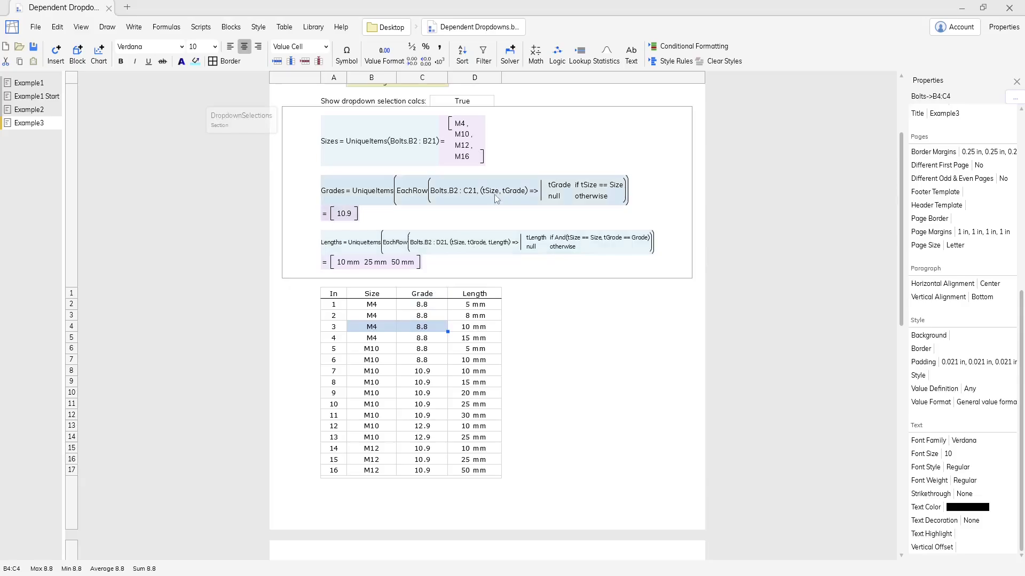
left_click(376, 304)
left_click(420, 303)
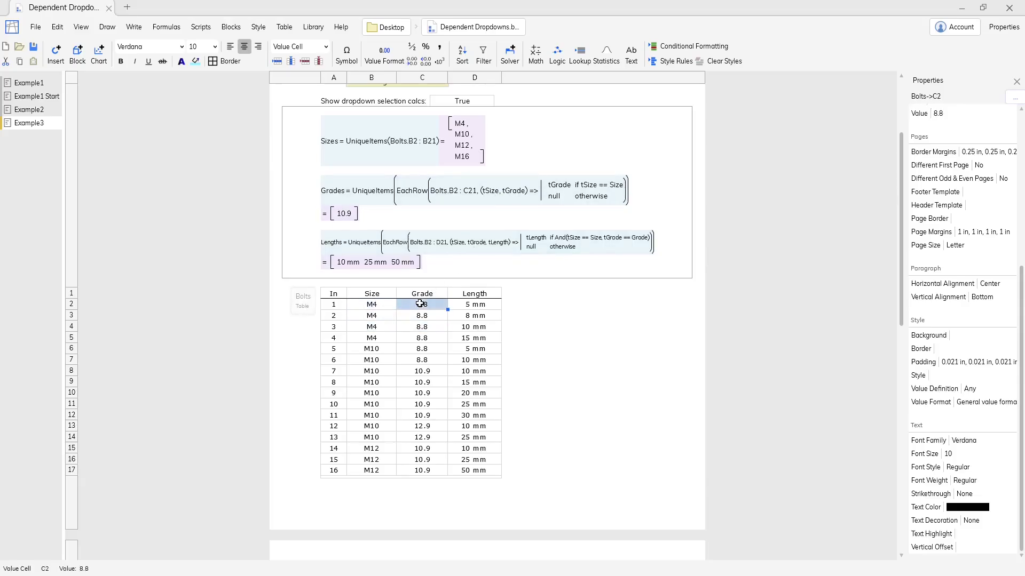
Step: Choose M10 in the Size drop-down field on the Example3 page
scroll(541, 245, "up", 2)
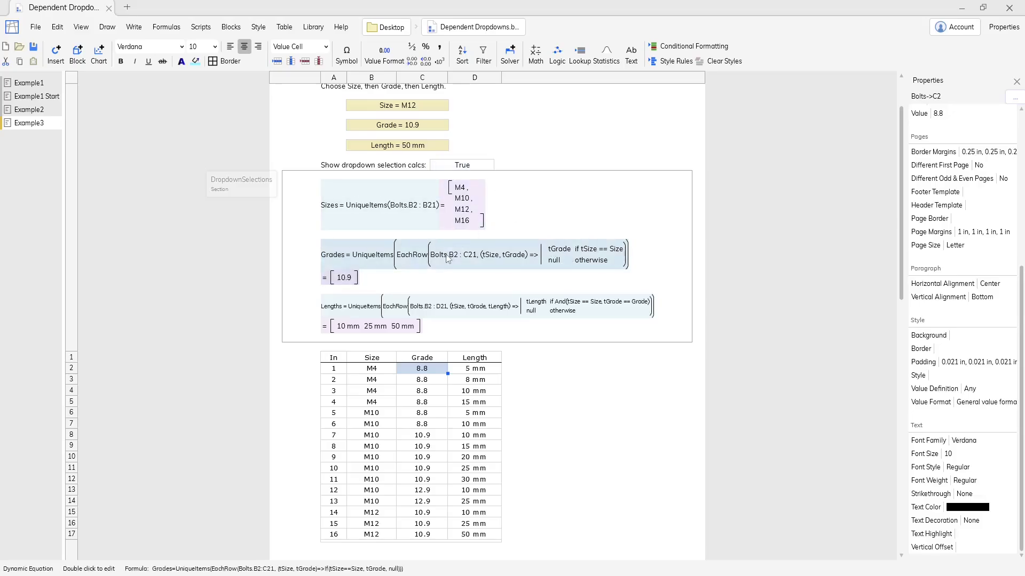
left_click(410, 108)
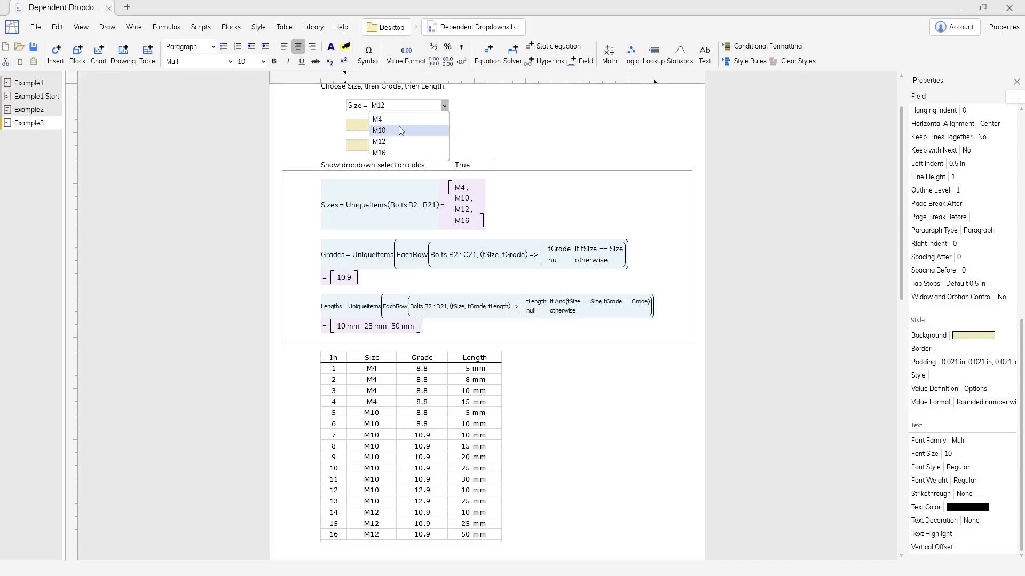
left_click(399, 128)
Step: Remove the UniqueItems function and its closing bracket from the Grades equation, leaving EachRow(Bolts.B2:C21, (tSize, tGrade)=>If(tSize==Size, tGrade, null))
double_click(419, 258)
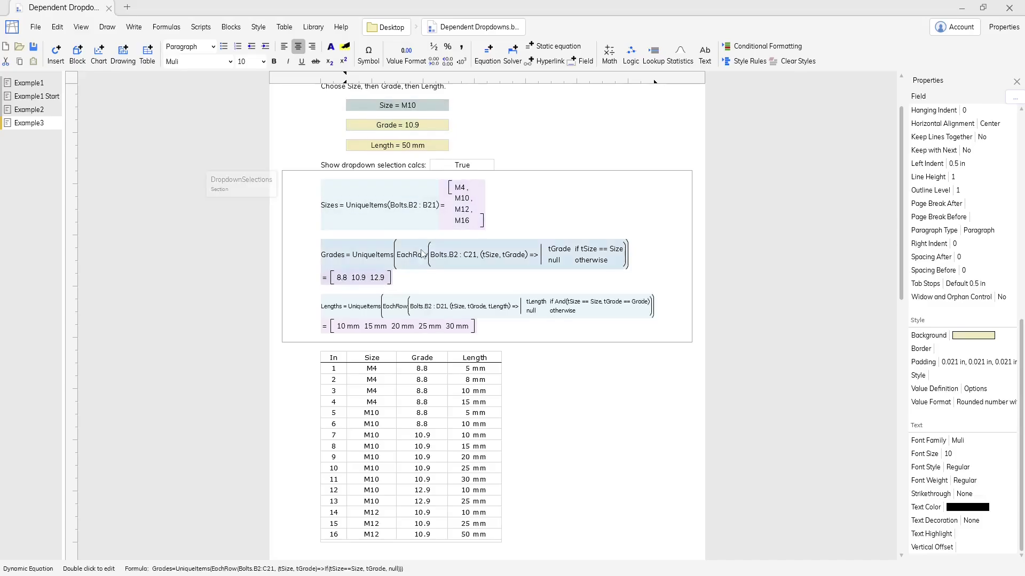
left_click(401, 293)
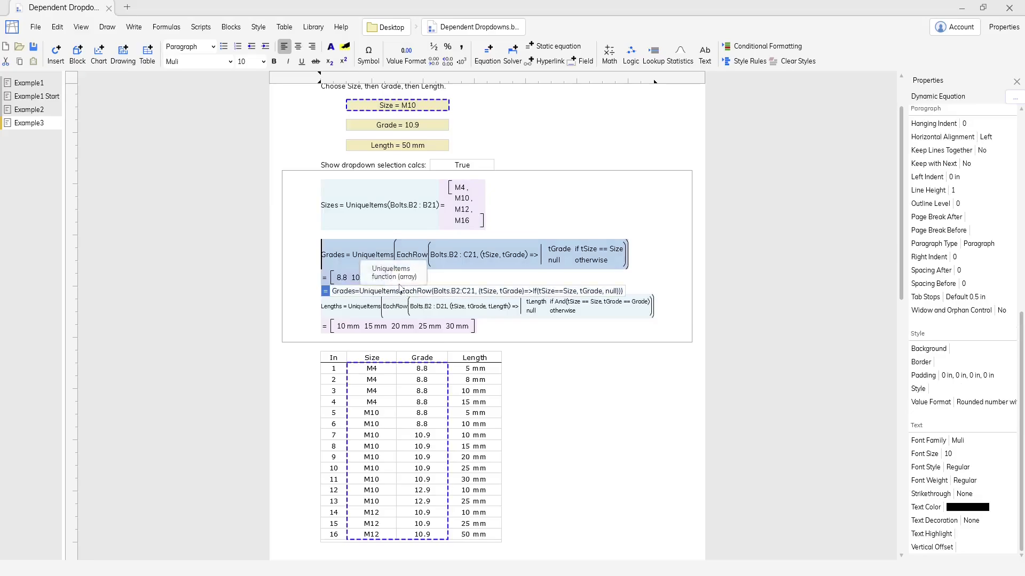
key("BackSpace")
key("BackSpace")
key("BackSpace")
key("BackSpace")
key("BackSpace")
key("BackSpace")
key("BackSpace")
key("BackSpace")
key("BackSpace")
key("BackSpace")
key("BackSpace")
key("BackSpace")
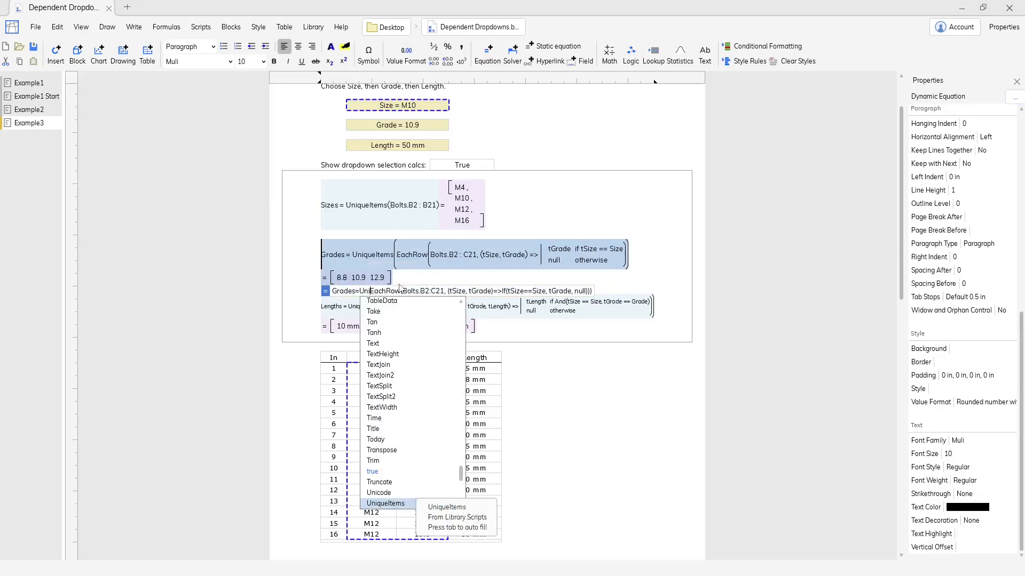
left_click(586, 291)
key("BackSpace")
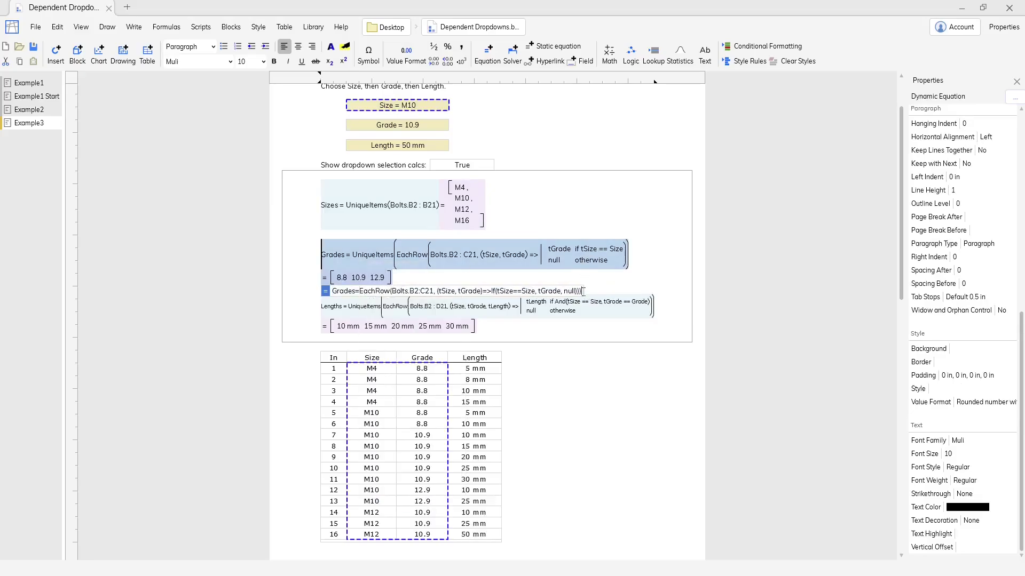
key("Return")
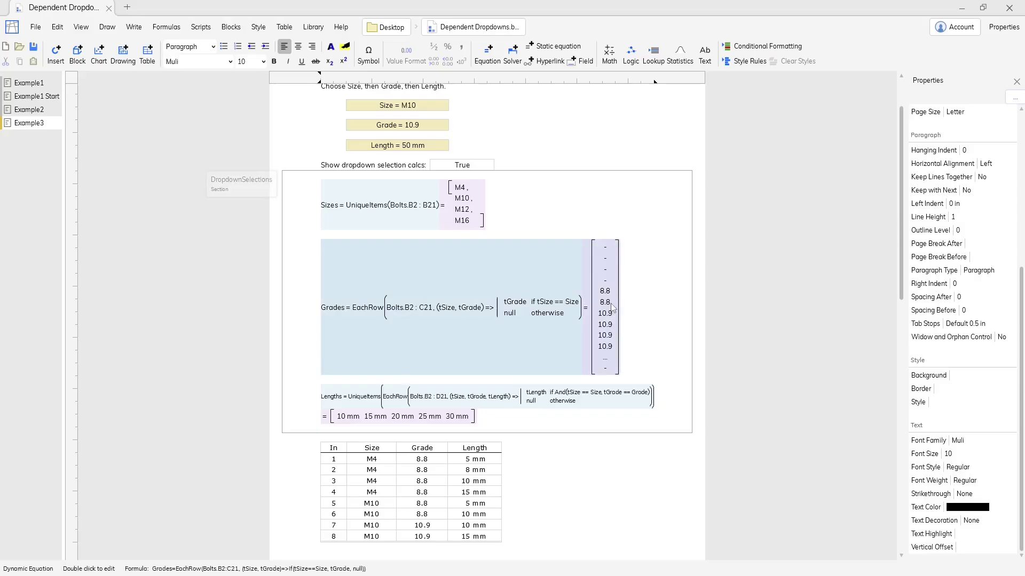
Step: Undo the removal of the UniqueItems function from the Grades equation
scroll(613, 307, "down", 2)
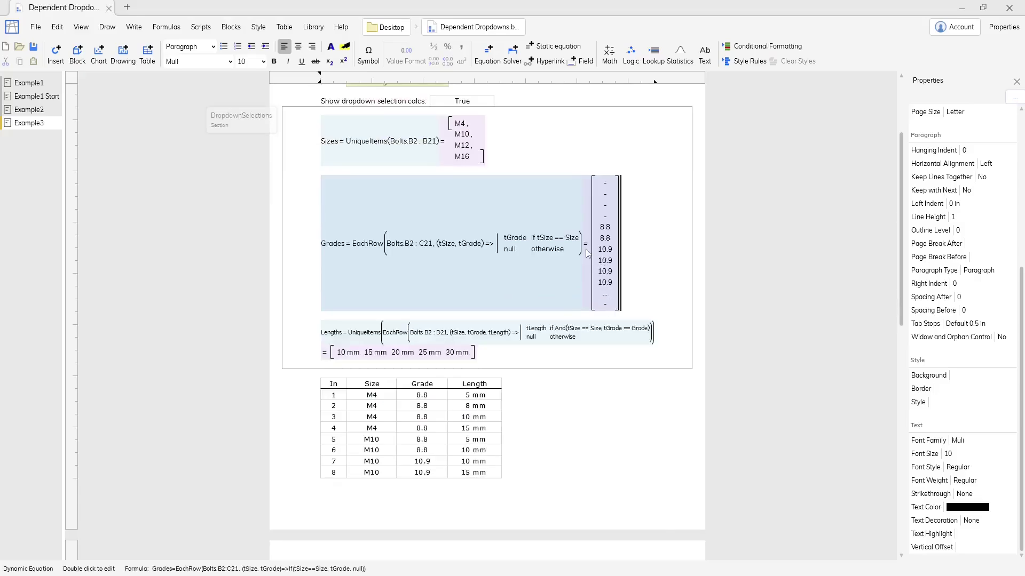
key("ctrl+z")
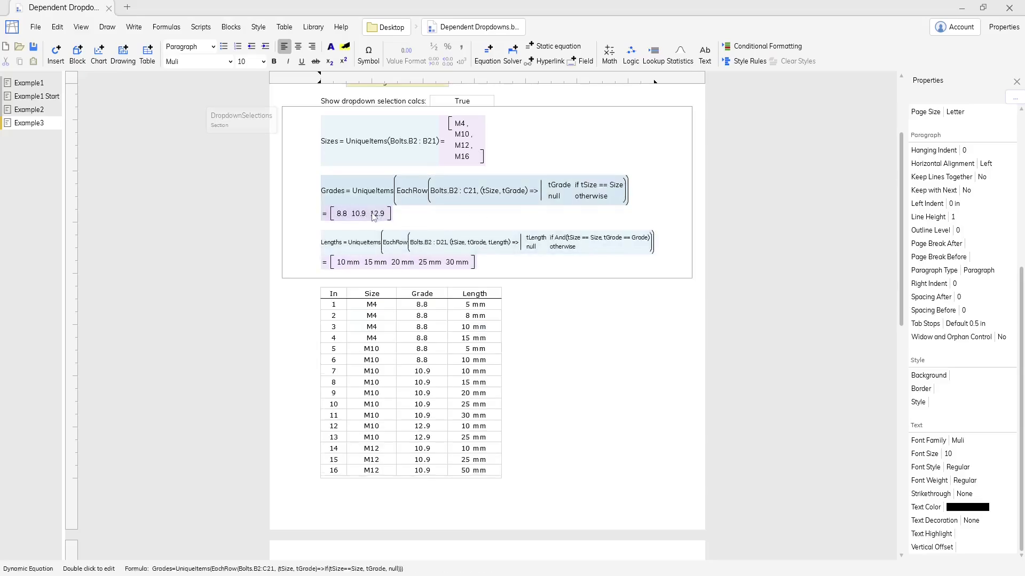
Step: Set the Show dropdown selection calcs field to False to hide the selection calculations
scroll(373, 215, "up", 2)
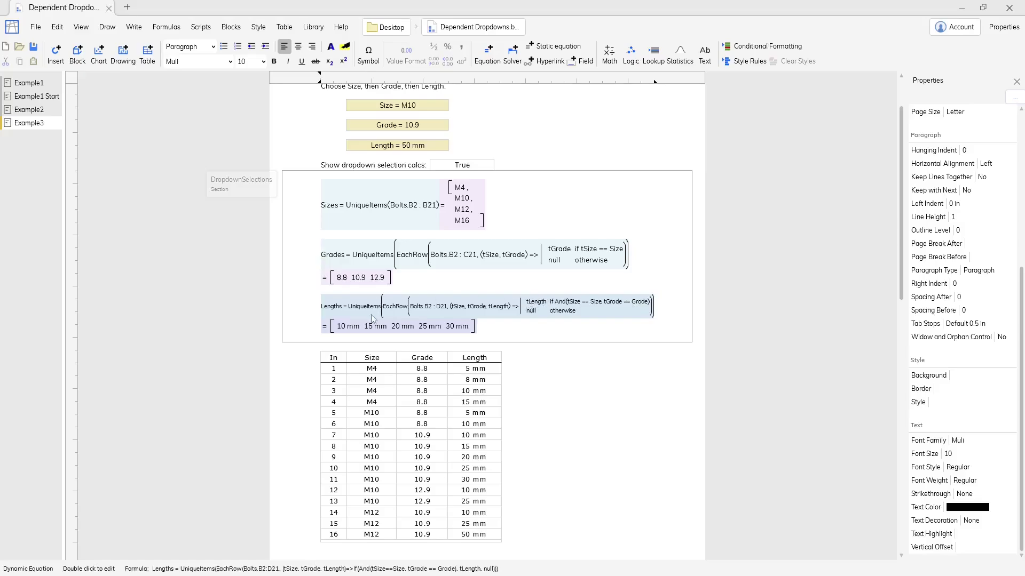
scroll(471, 172, "up", 1)
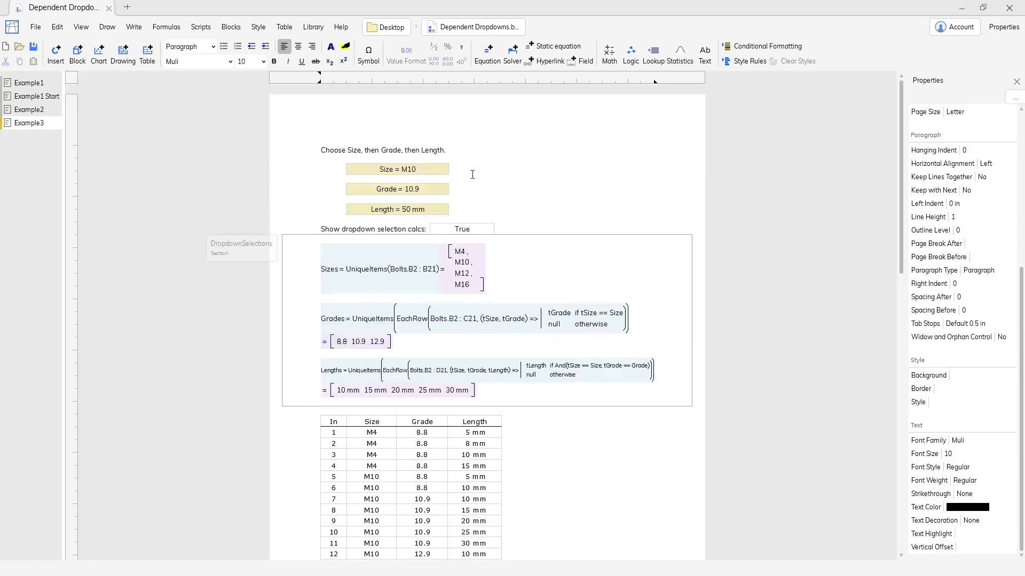
left_click(461, 231)
left_click(462, 230)
left_click(460, 246)
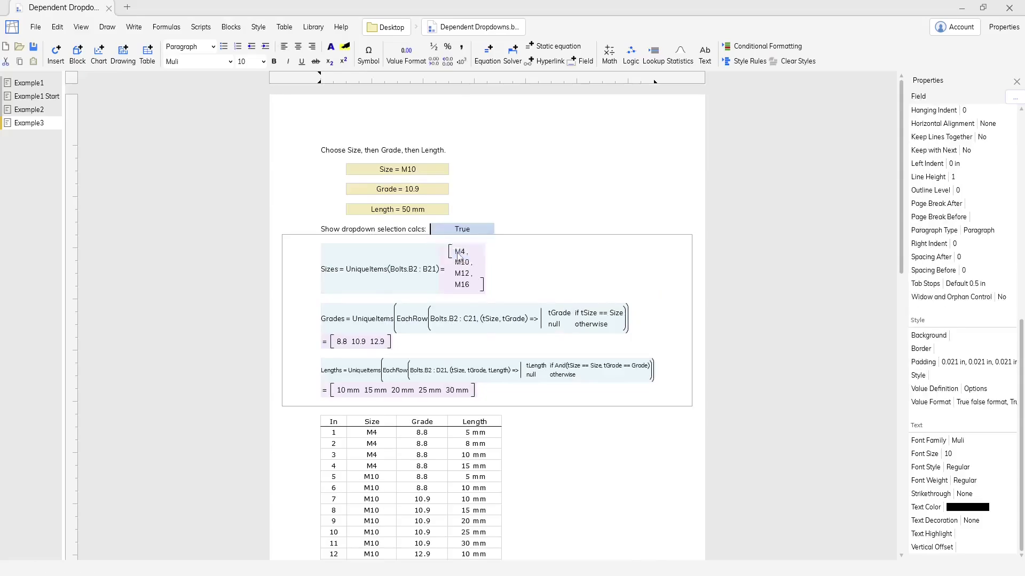
Step: Choose size M16, grade 10.9 and length 30 mm in the three dependent drop-down fields
left_click(421, 171)
left_click(422, 173)
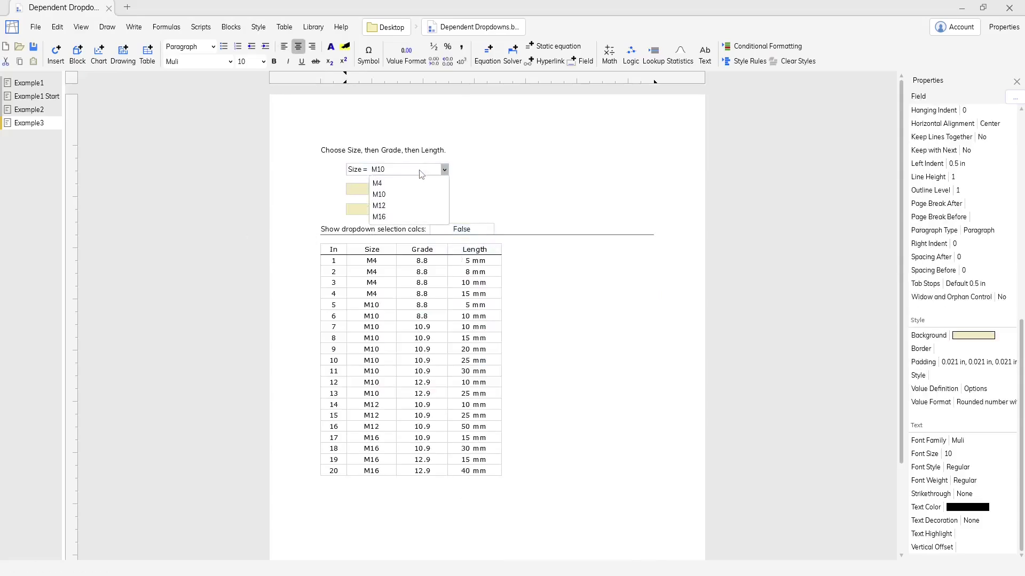
left_click(399, 218)
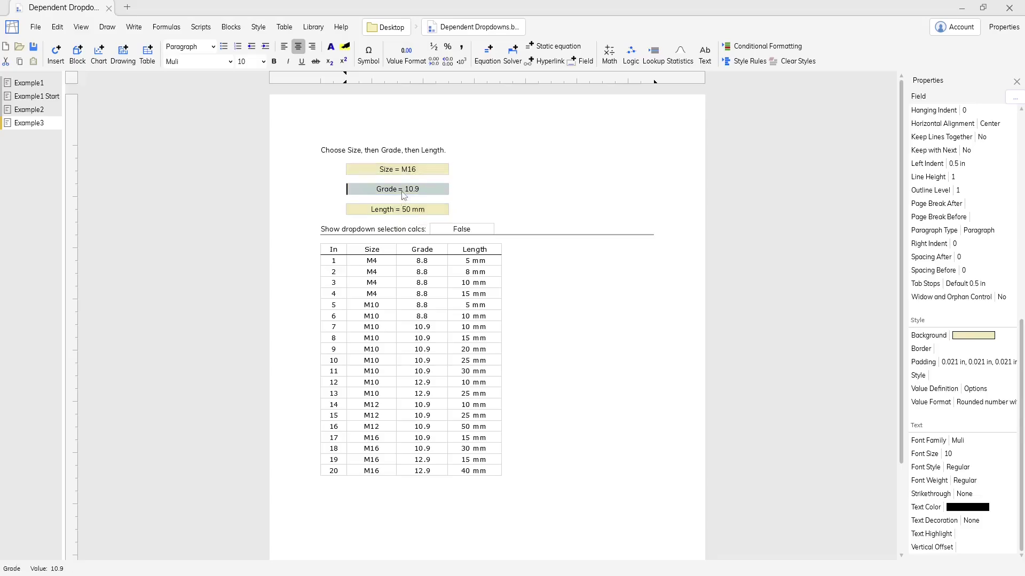
left_click(402, 192)
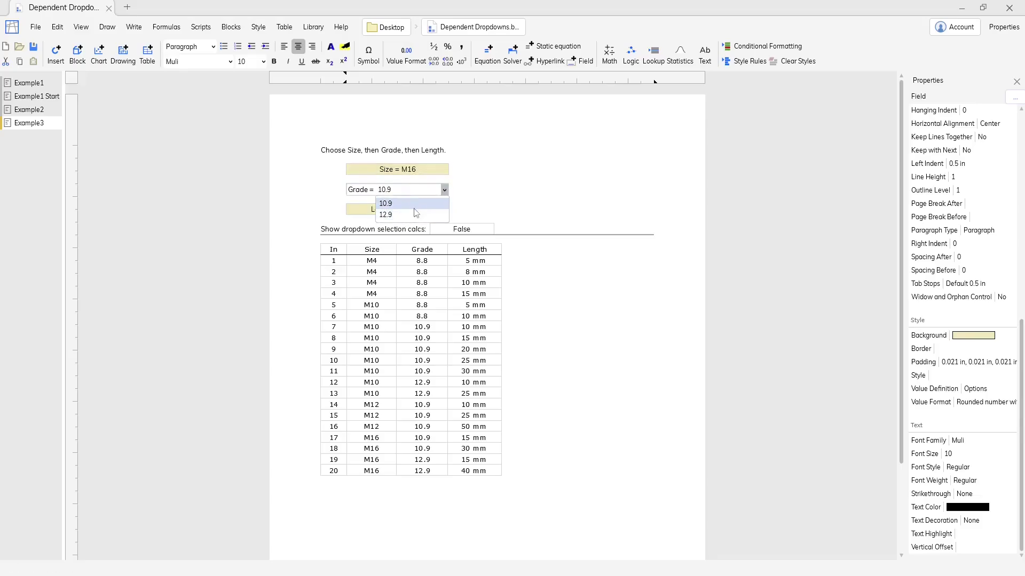
left_click(416, 205)
left_click(416, 210)
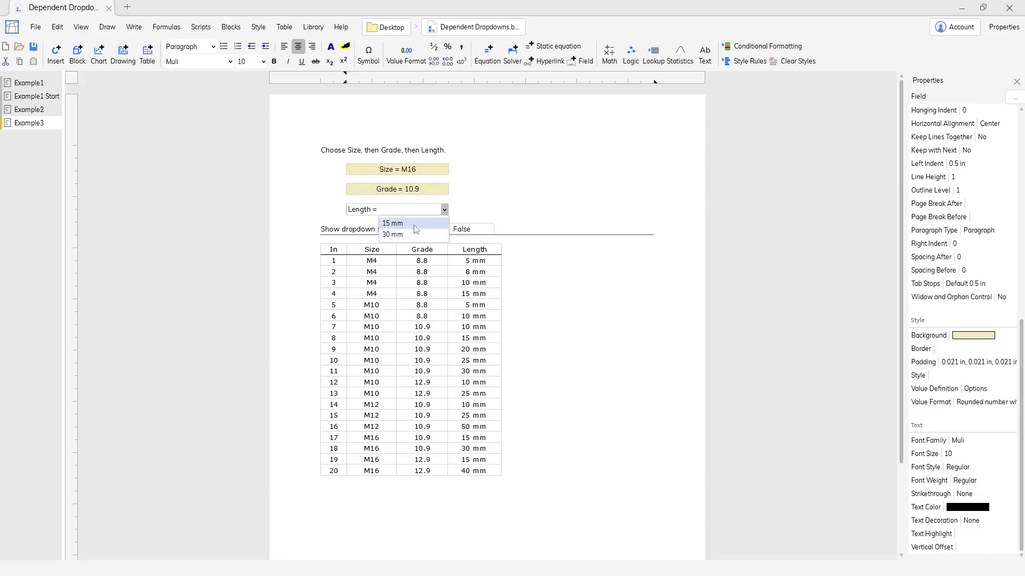
left_click(415, 235)
left_click(493, 210)
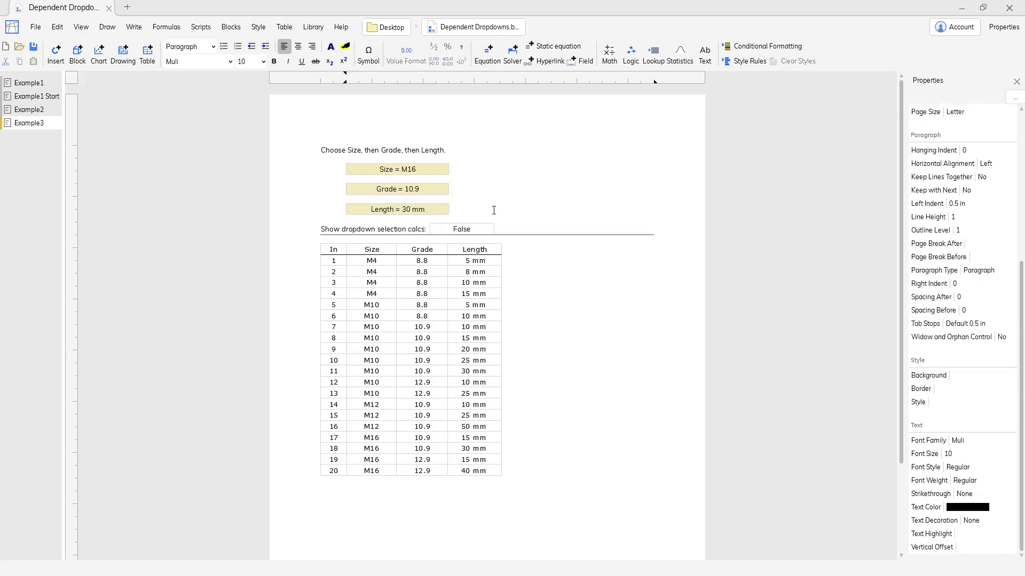